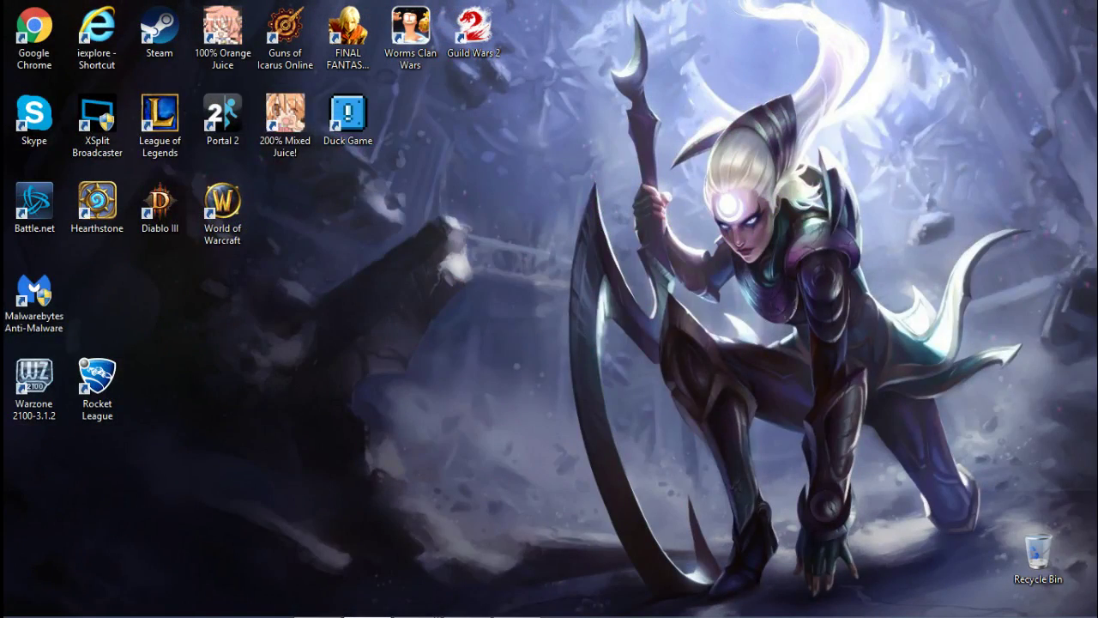
Open Control Panel from the taskbar
{"action": "mouse_move", "coordinate": [180, 614]}
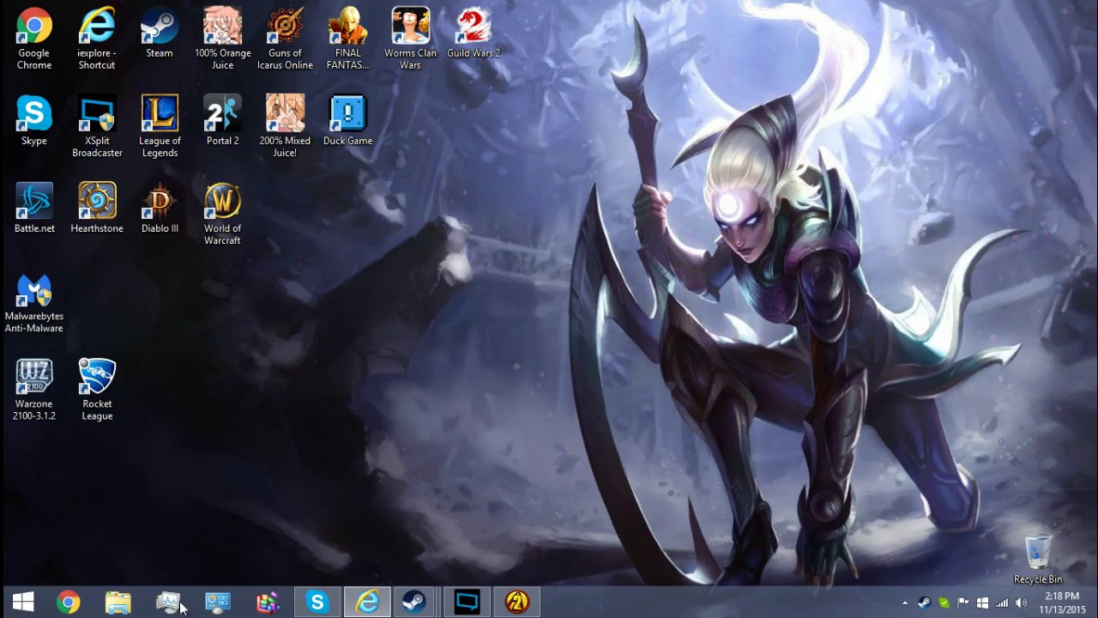
{"action": "left_click", "coordinate": [227, 604]}
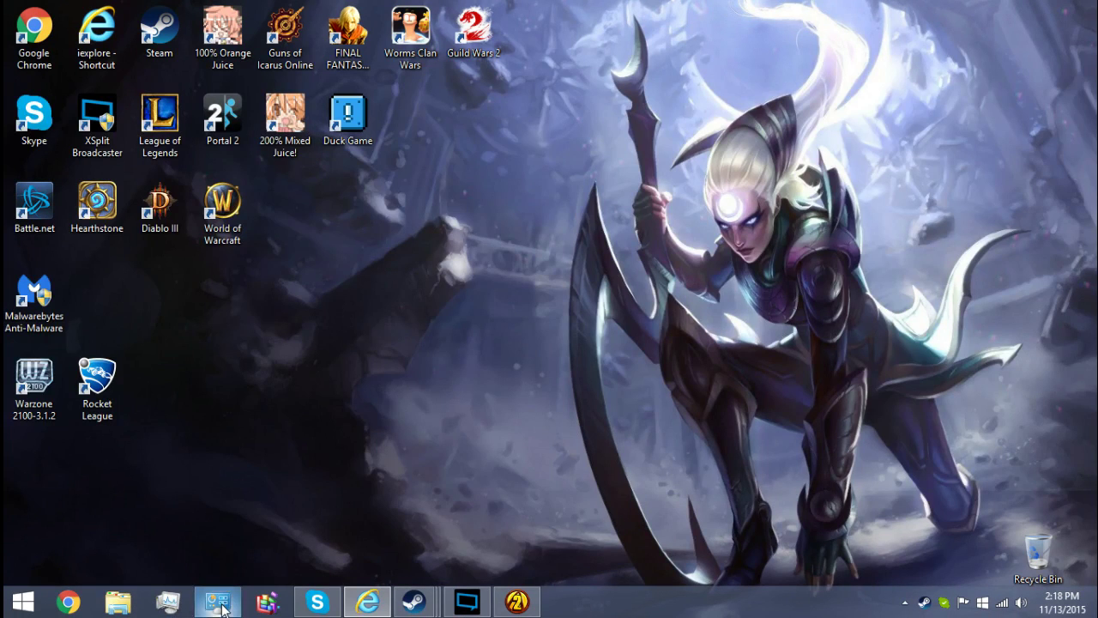
Open the Uninstall a program list and scroll through the installed programs
{"action": "left_click", "coordinate": [376, 387]}
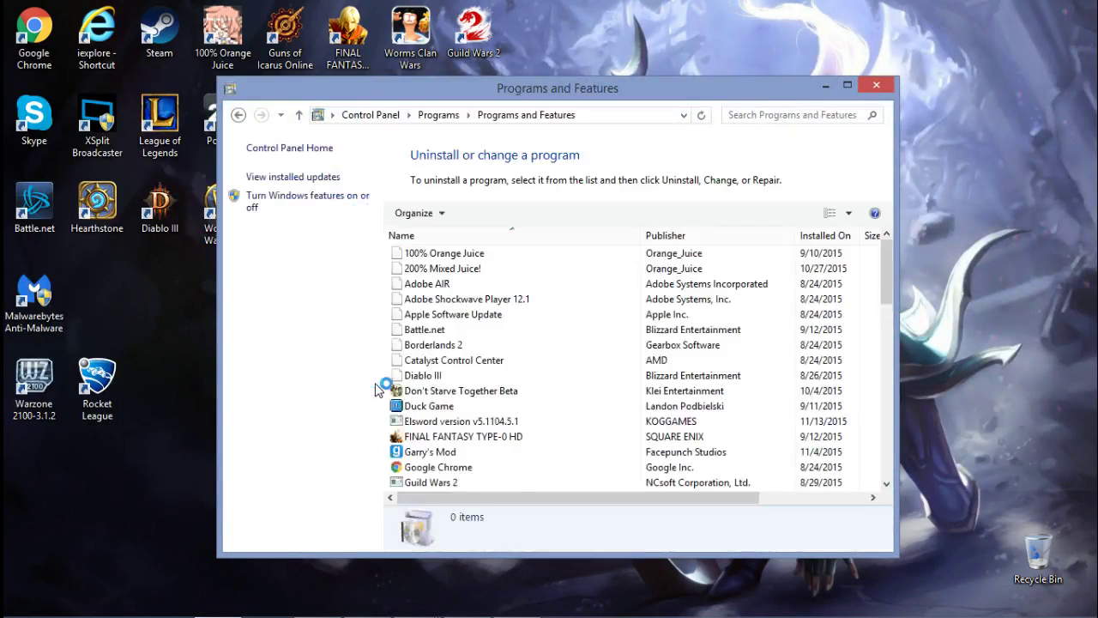
{"action": "scroll", "coordinate": [494, 309], "scroll_direction": "down", "scroll_amount": 1}
{"action": "scroll", "coordinate": [489, 308], "scroll_direction": "down", "scroll_amount": 3}
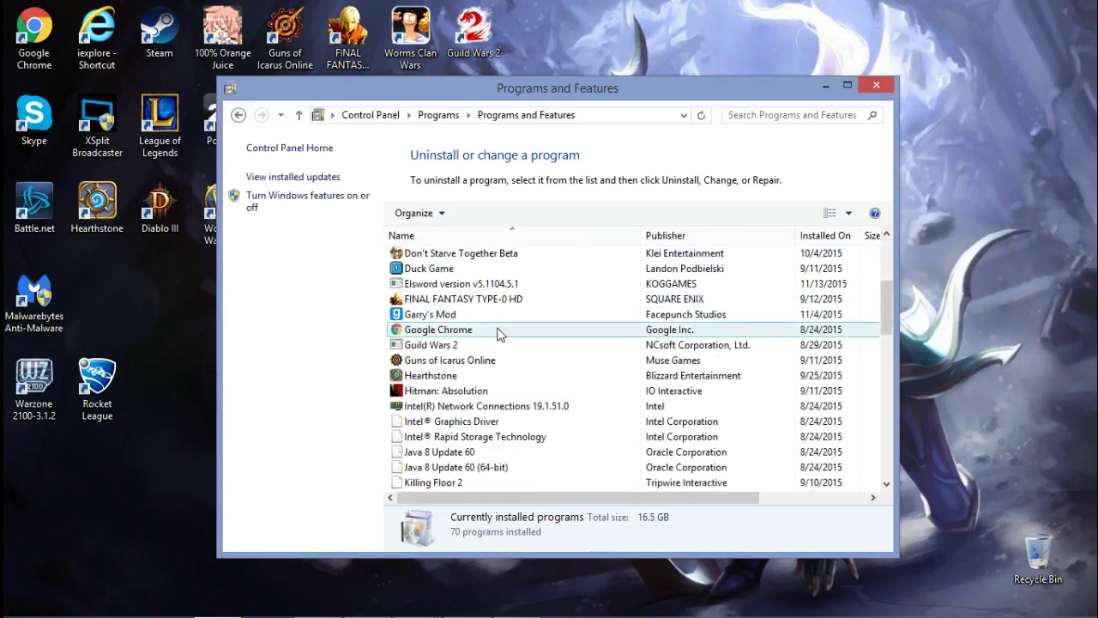
{"action": "scroll", "coordinate": [498, 330], "scroll_direction": "up", "scroll_amount": 2}
{"action": "scroll", "coordinate": [500, 335], "scroll_direction": "up", "scroll_amount": 2}
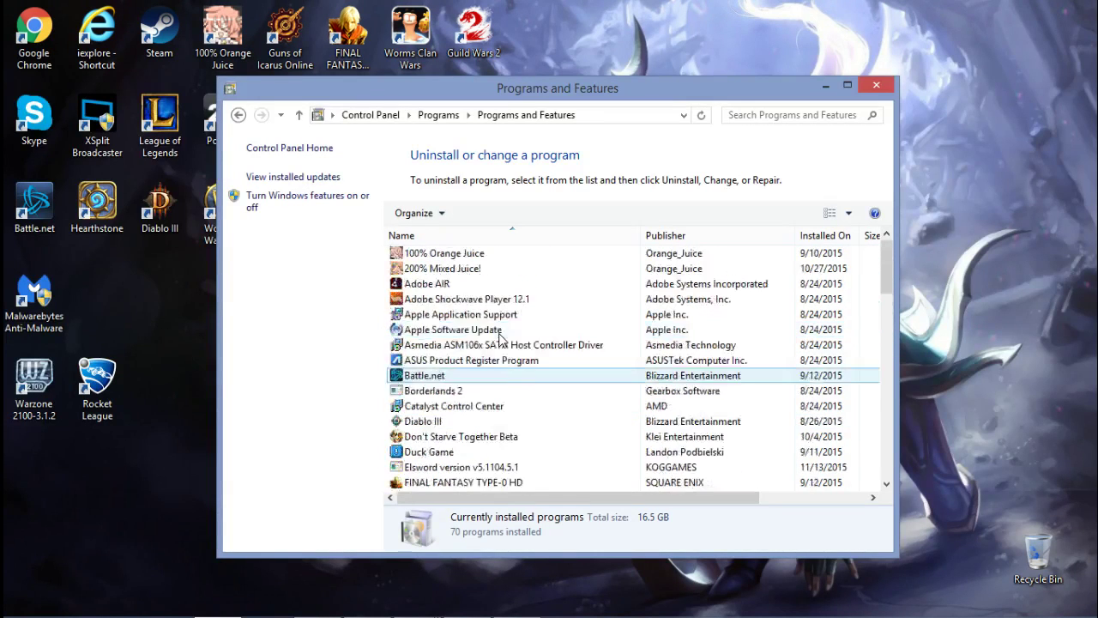
{"action": "scroll", "coordinate": [480, 343], "scroll_direction": "down", "scroll_amount": 1}
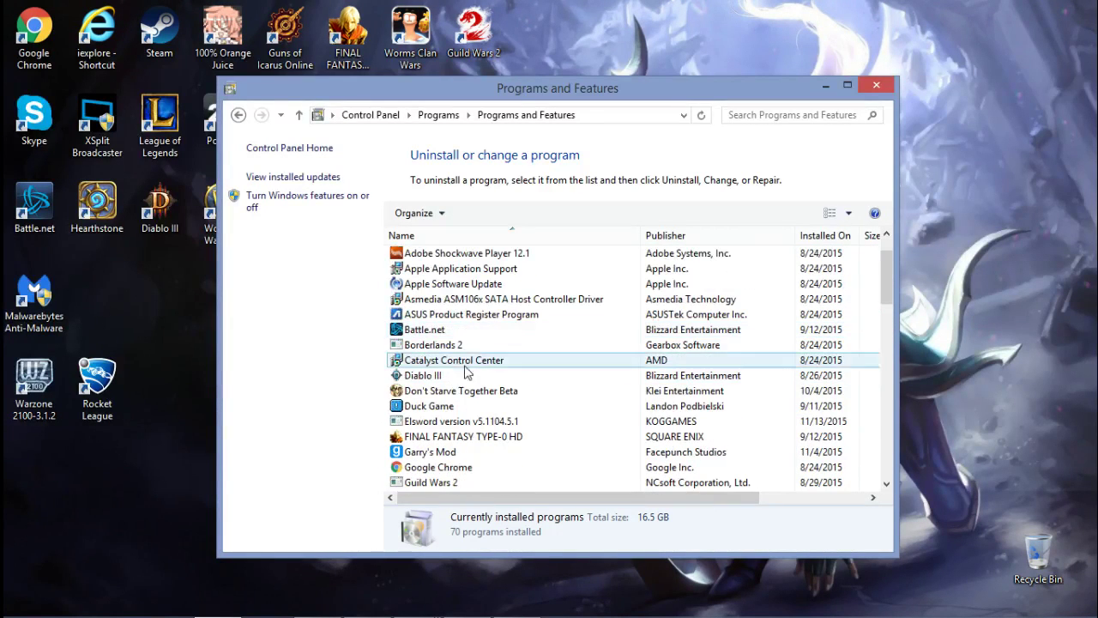
Select the Elsword v5.1104.5.1 entry from KOGGAMES in the programs list
{"action": "left_click", "coordinate": [412, 423]}
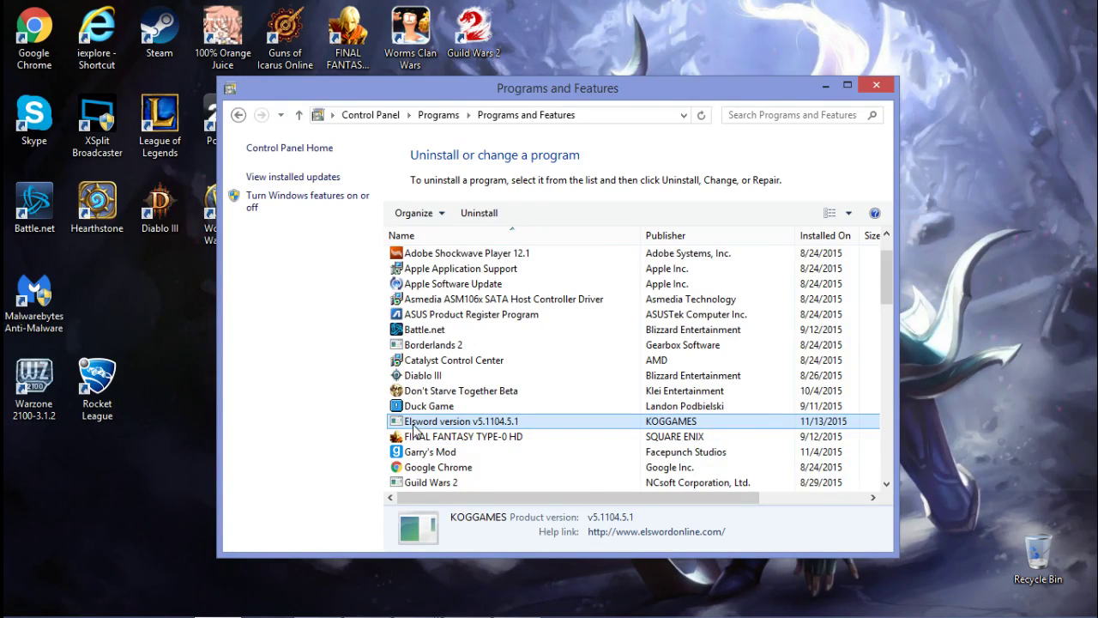
{"action": "left_click", "coordinate": [437, 437]}
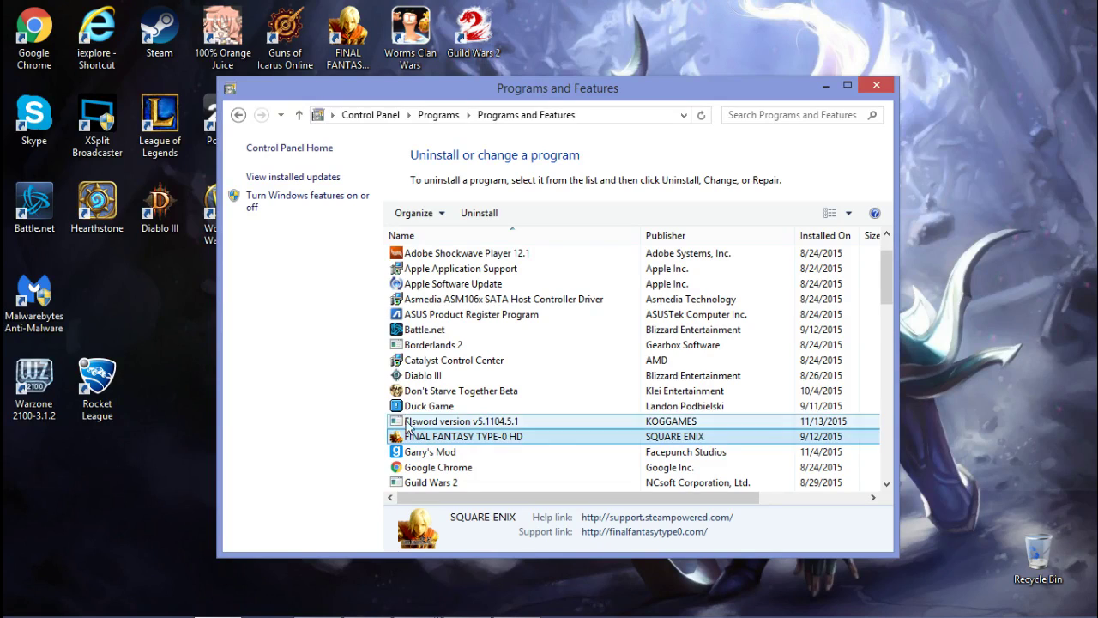
{"action": "left_click", "coordinate": [396, 408]}
{"action": "key", "text": "Up"}
{"action": "key", "text": "Up"}
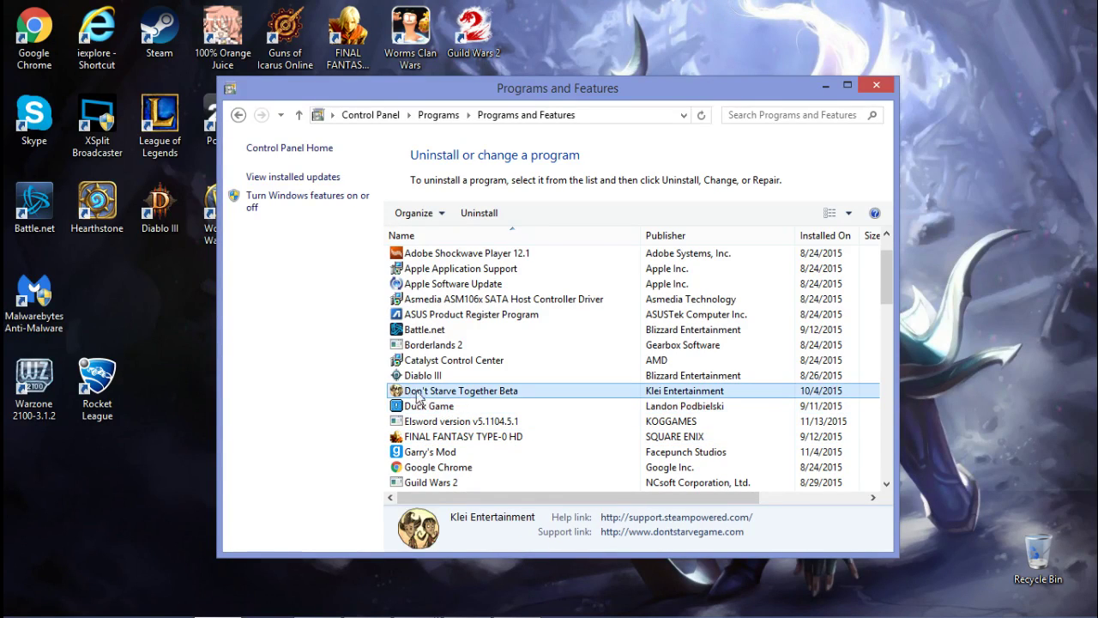
{"action": "left_click", "coordinate": [417, 426]}
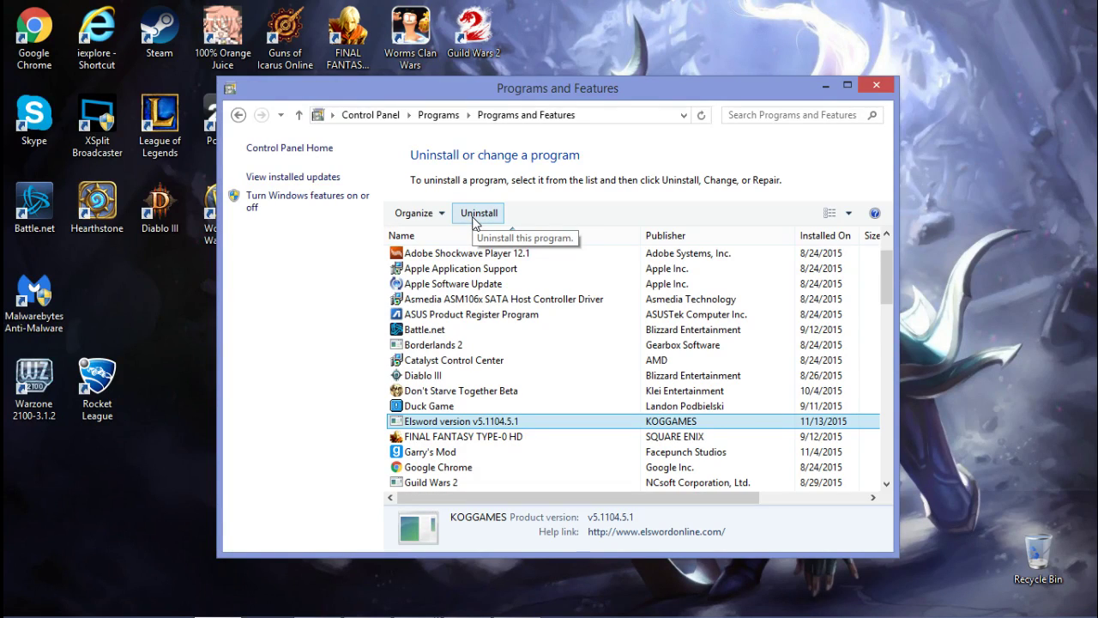
Uninstall Elsword, confirming complete removal and dismissing the finished message
{"action": "left_click", "coordinate": [467, 219]}
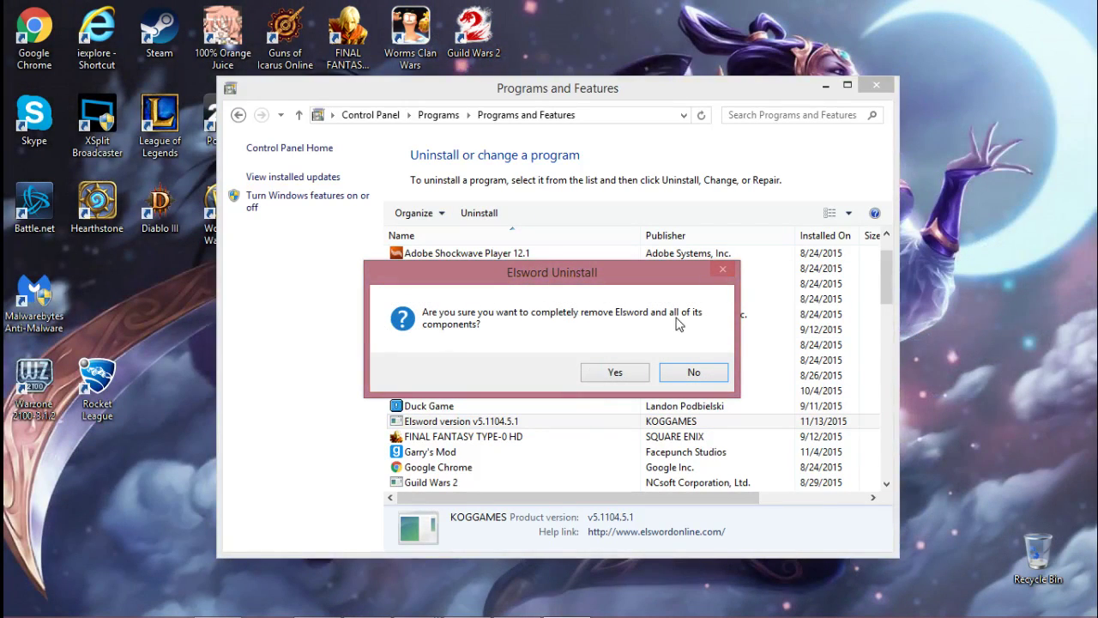
{"action": "left_click", "coordinate": [620, 374]}
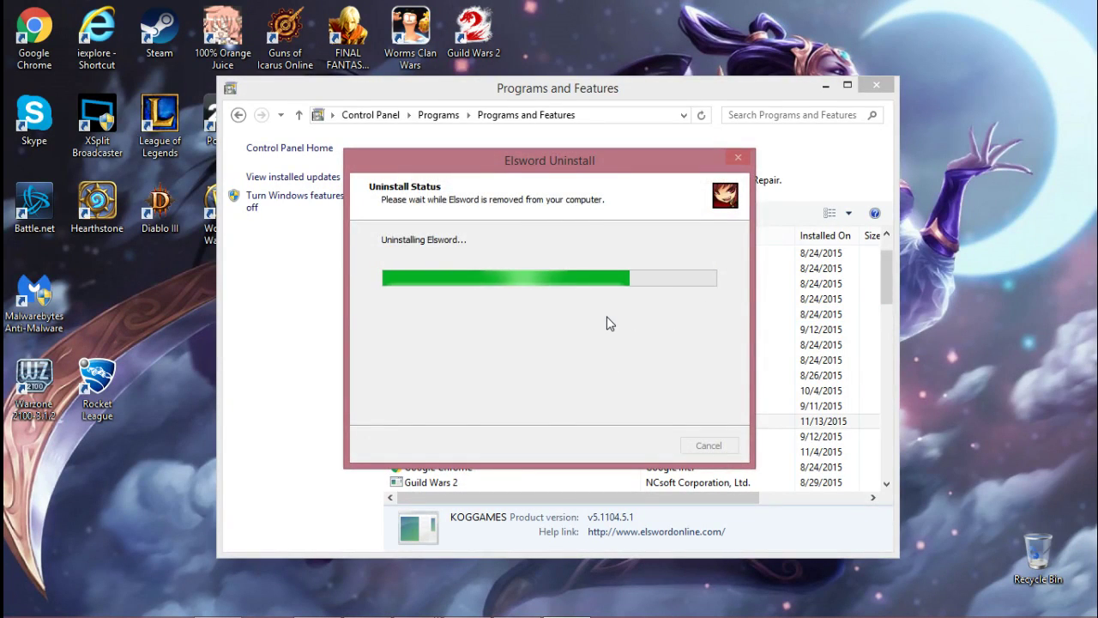
{"action": "left_click", "coordinate": [670, 372]}
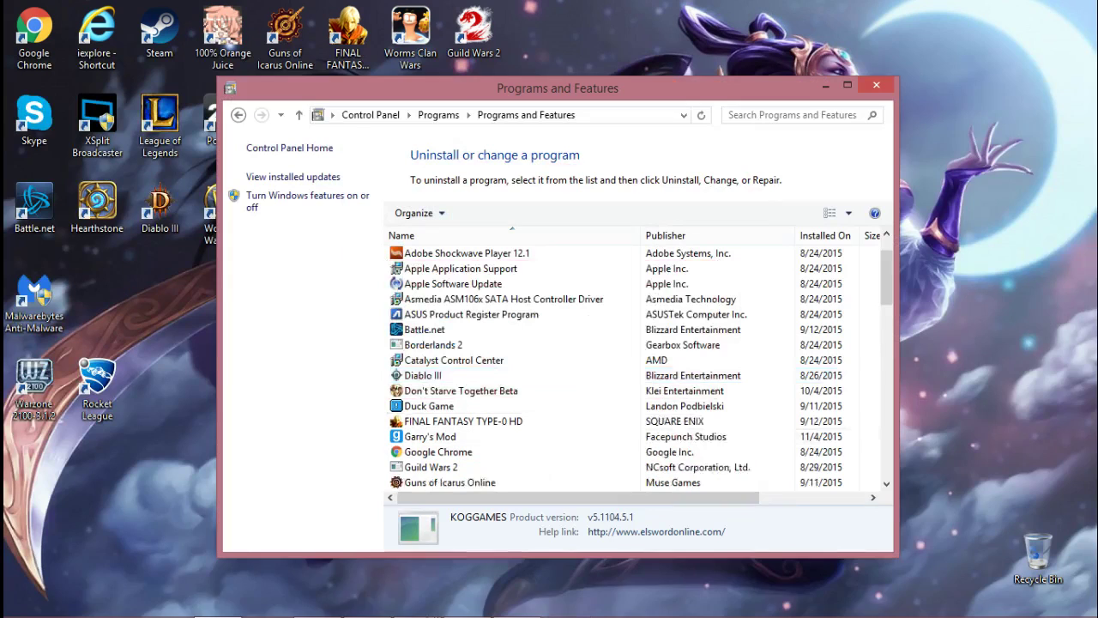
In File Explorer, browse to Storage space (E:) > Hard Disk (E)
{"action": "mouse_move", "coordinate": [256, 597]}
{"action": "left_click", "coordinate": [118, 601]}
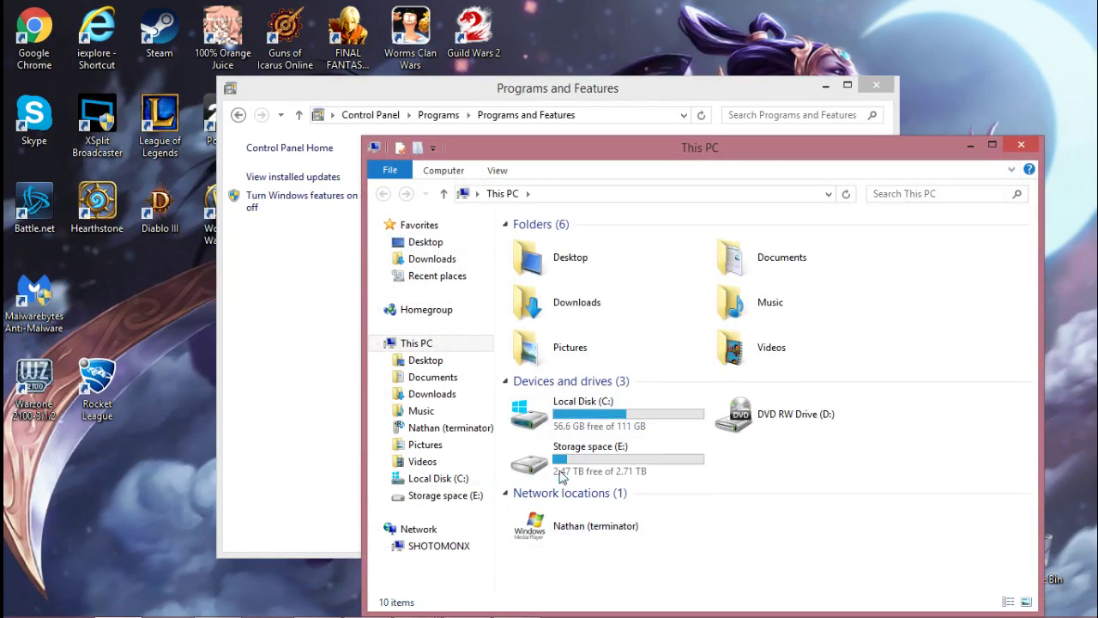
{"action": "double_click", "coordinate": [529, 462]}
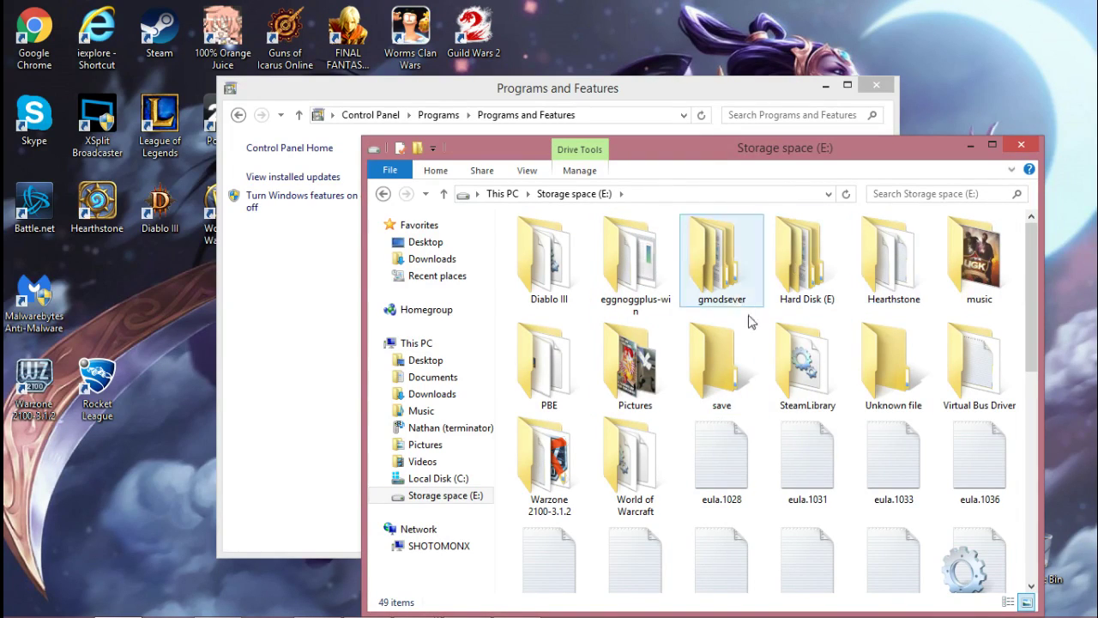
{"action": "double_click", "coordinate": [829, 257]}
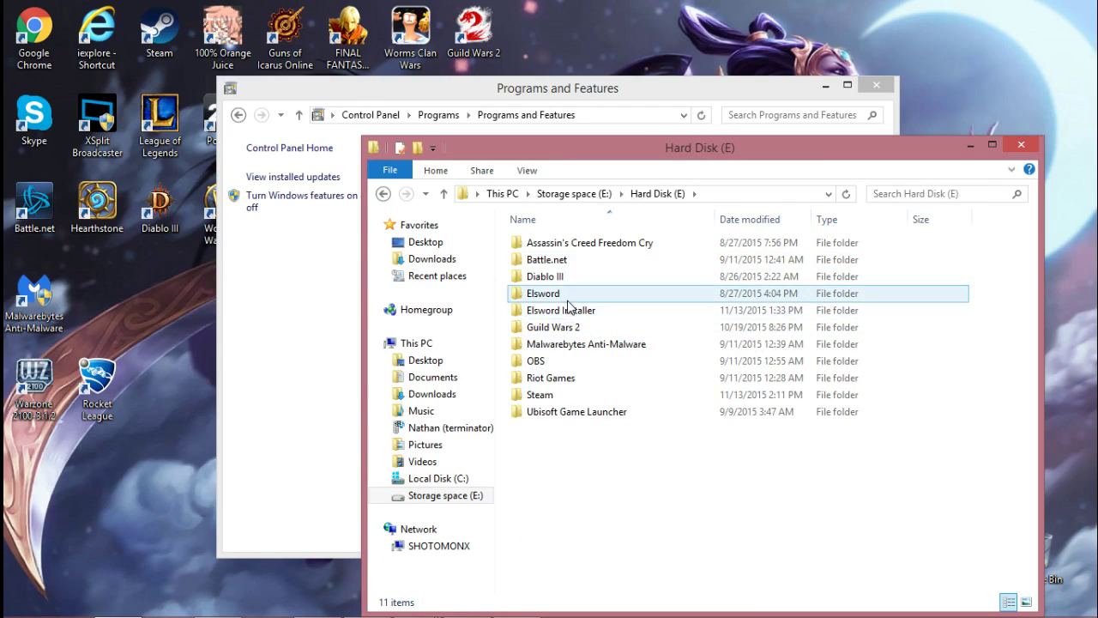
Delete the leftover Elsword and Elsword Installer folders
{"action": "left_click", "coordinate": [556, 294]}
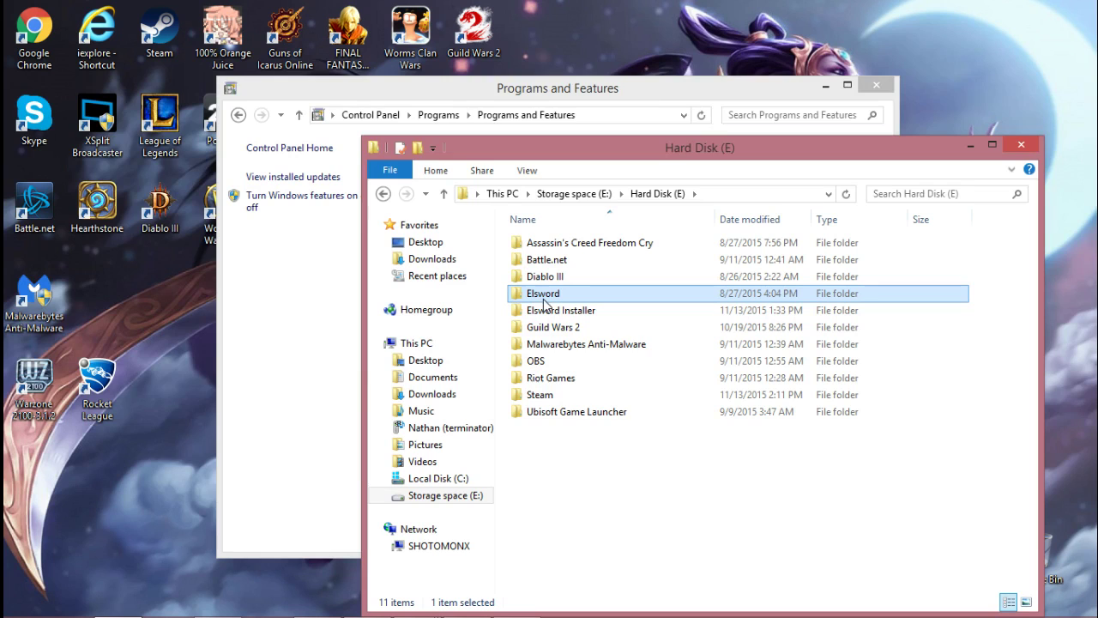
{"action": "right_click", "coordinate": [546, 296]}
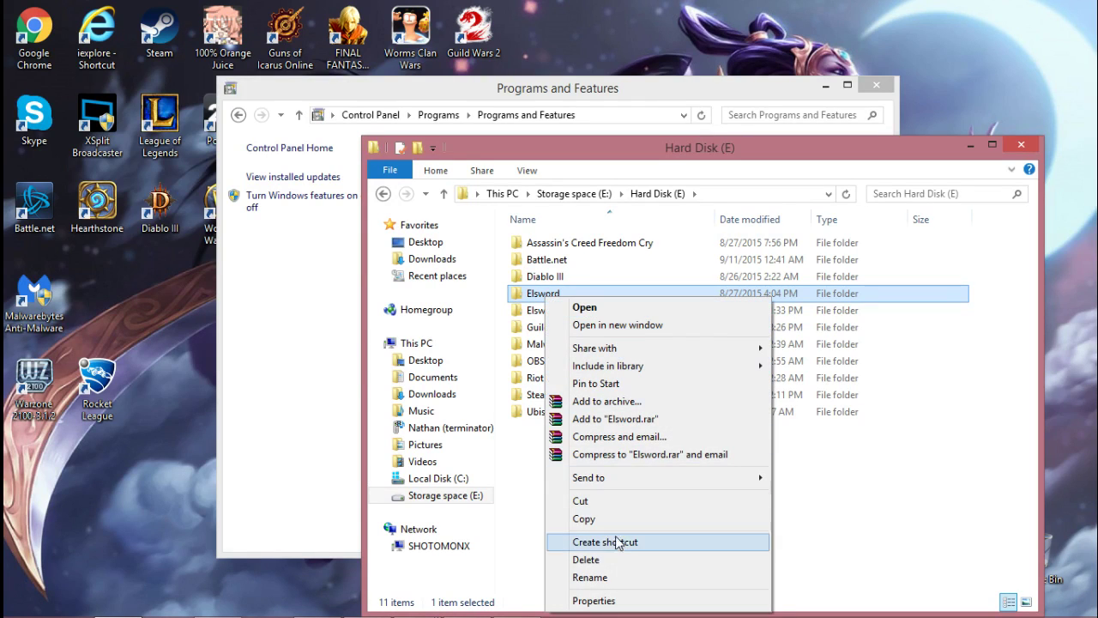
{"action": "left_click", "coordinate": [616, 558]}
{"action": "left_click", "coordinate": [582, 293]}
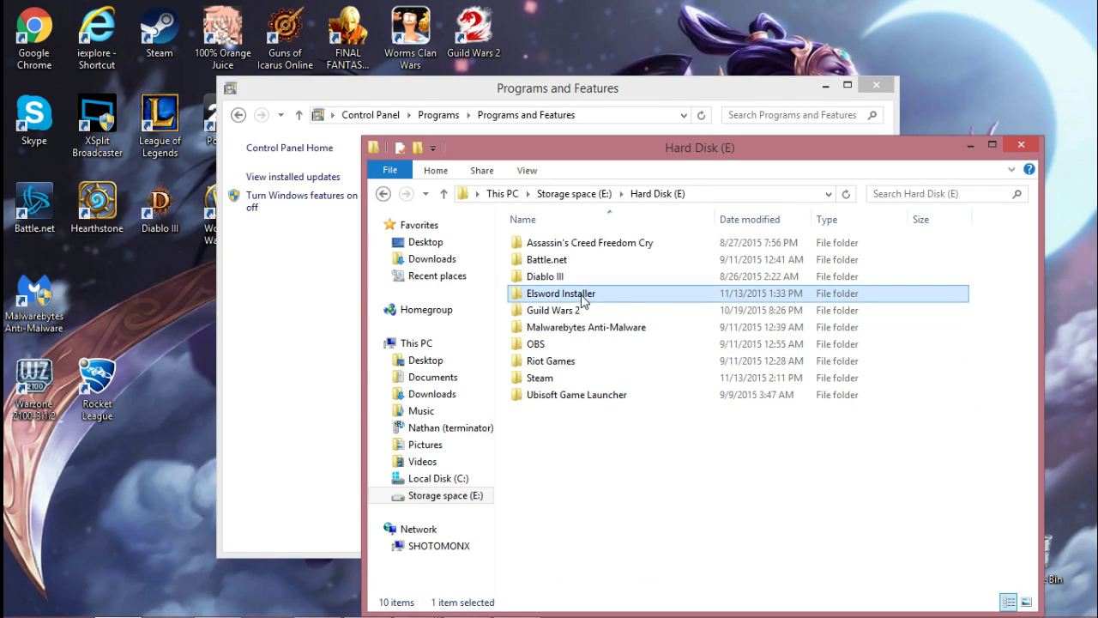
{"action": "right_click", "coordinate": [582, 293]}
{"action": "left_click", "coordinate": [635, 558]}
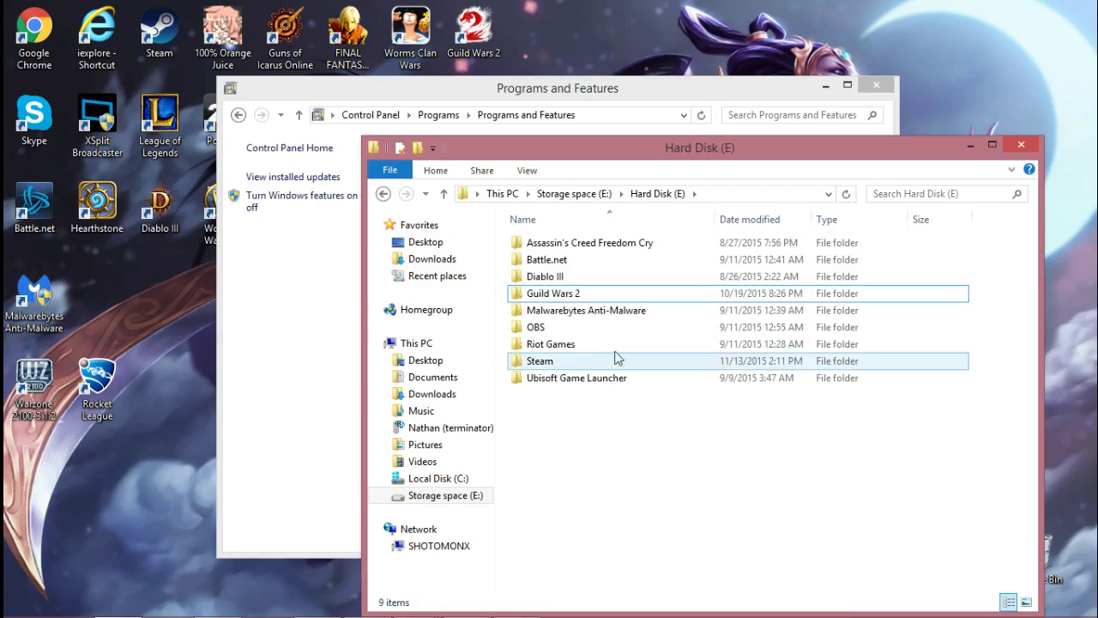
Browse into the Steam > steam > games folder
{"action": "double_click", "coordinate": [532, 362]}
{"action": "scroll", "coordinate": [620, 378], "scroll_direction": "down", "scroll_amount": 3}
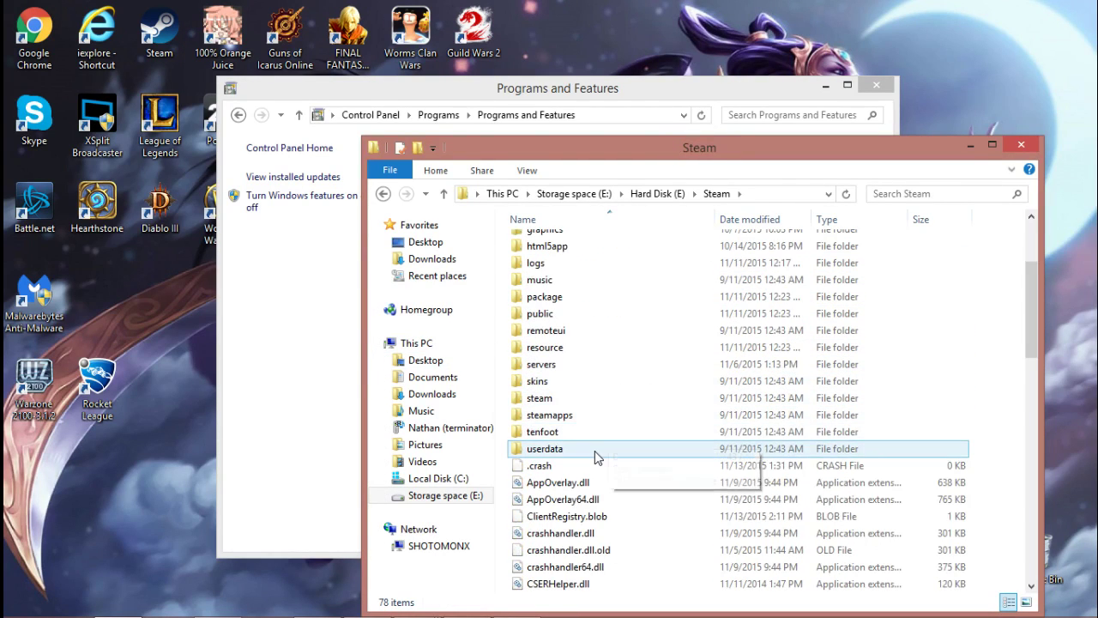
{"action": "left_click", "coordinate": [584, 417]}
{"action": "double_click", "coordinate": [584, 417]}
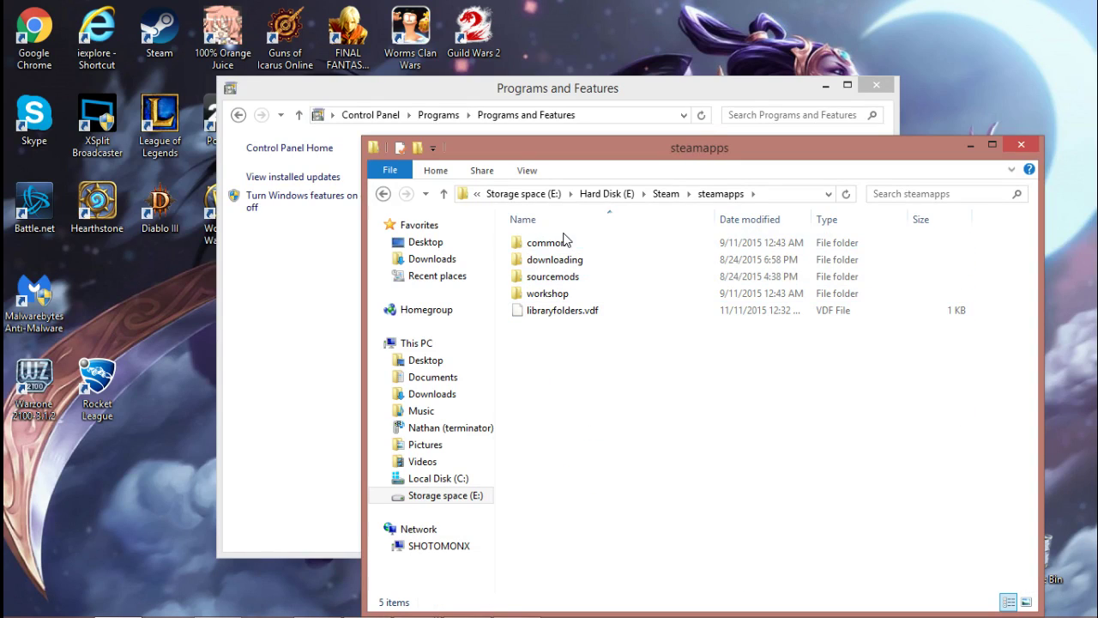
{"action": "left_click", "coordinate": [568, 243]}
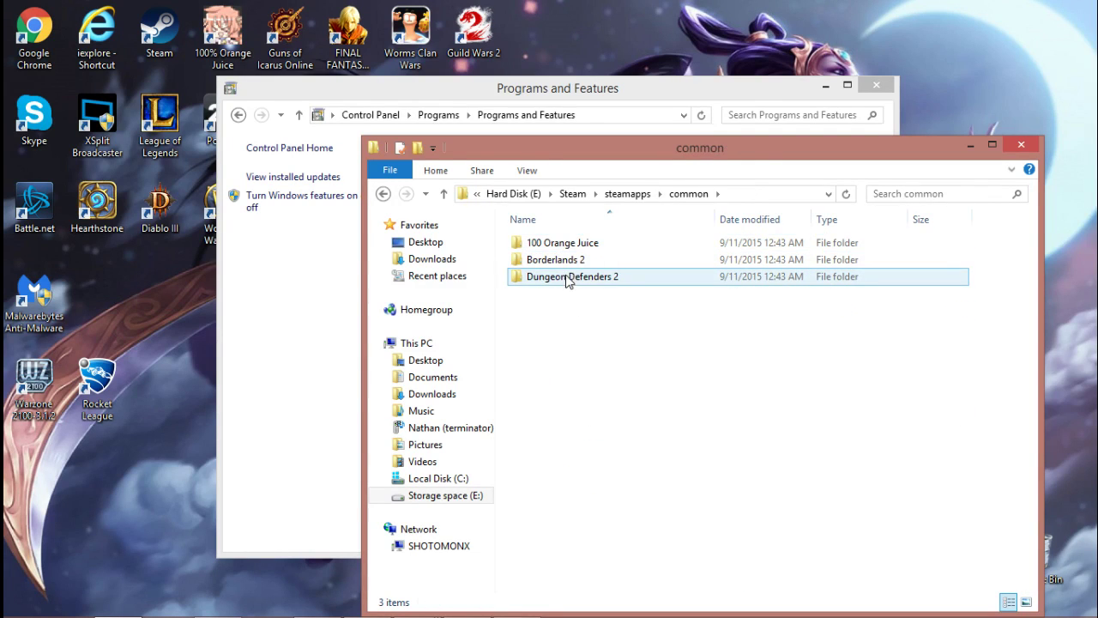
{"action": "key", "text": "BackSpace"}
{"action": "key", "text": "BackSpace"}
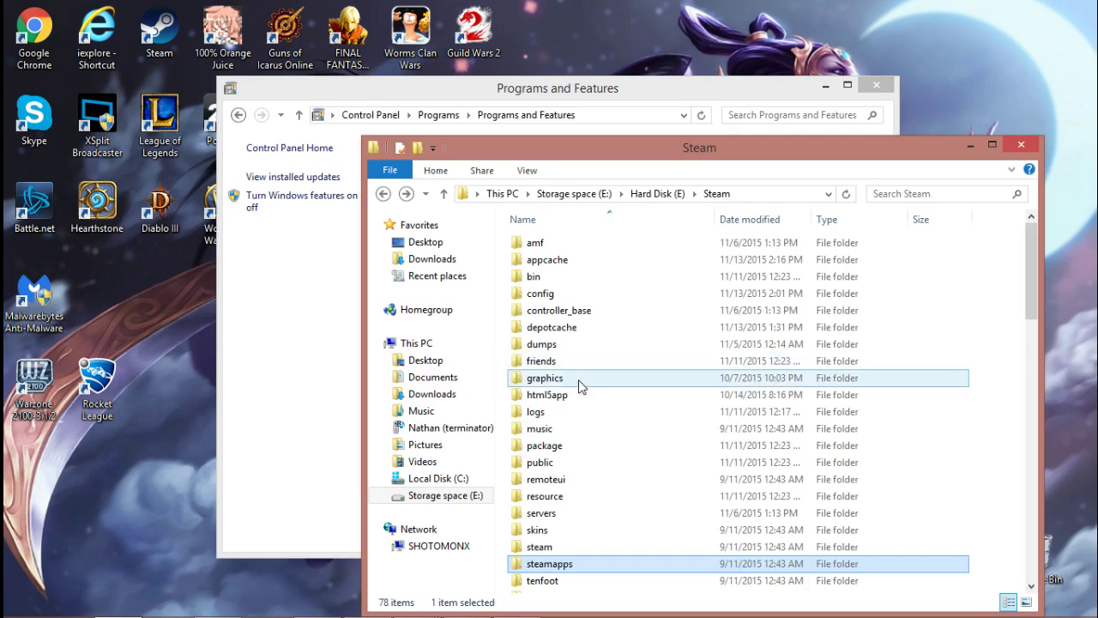
{"action": "double_click", "coordinate": [552, 546]}
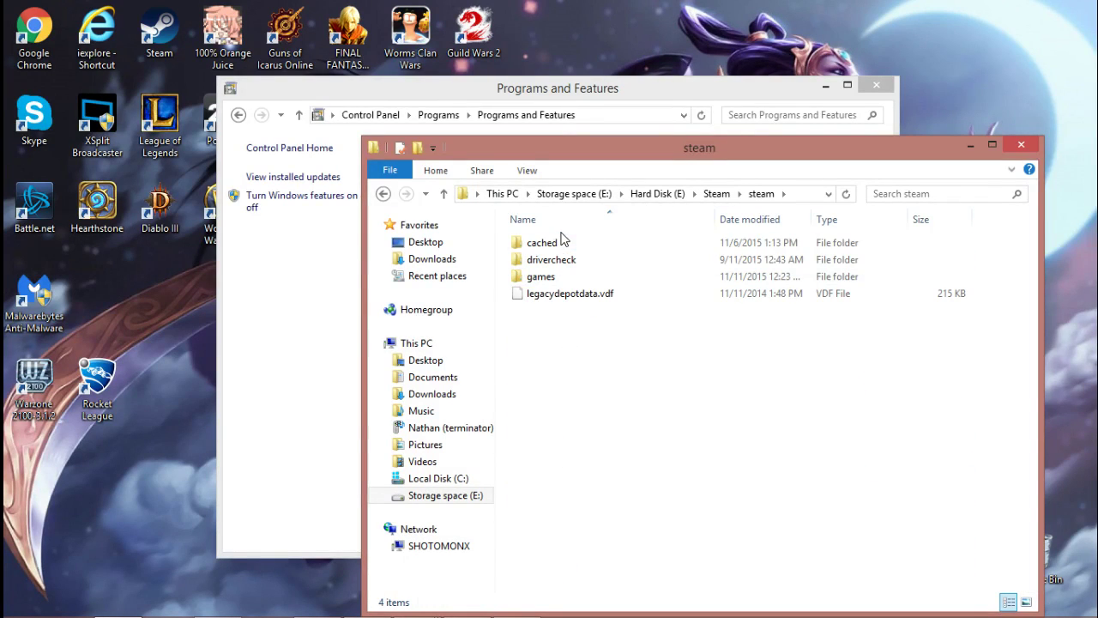
{"action": "double_click", "coordinate": [557, 277]}
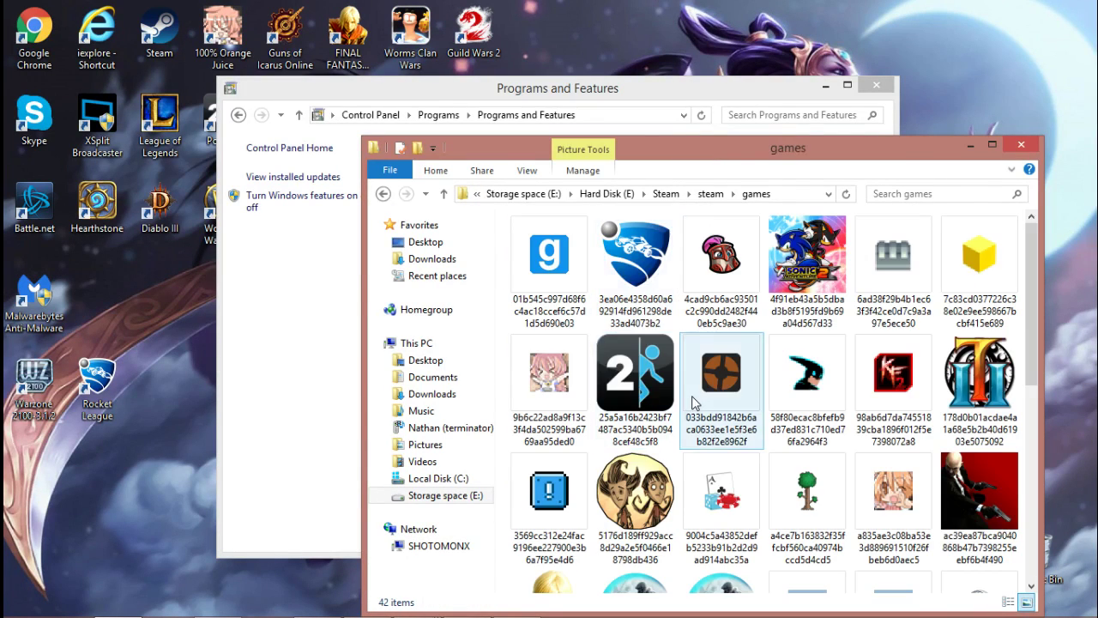
Delete the leftover Elsword icon file from the games folder
{"action": "scroll", "coordinate": [695, 404], "scroll_direction": "down", "scroll_amount": 5}
{"action": "left_click", "coordinate": [586, 491]}
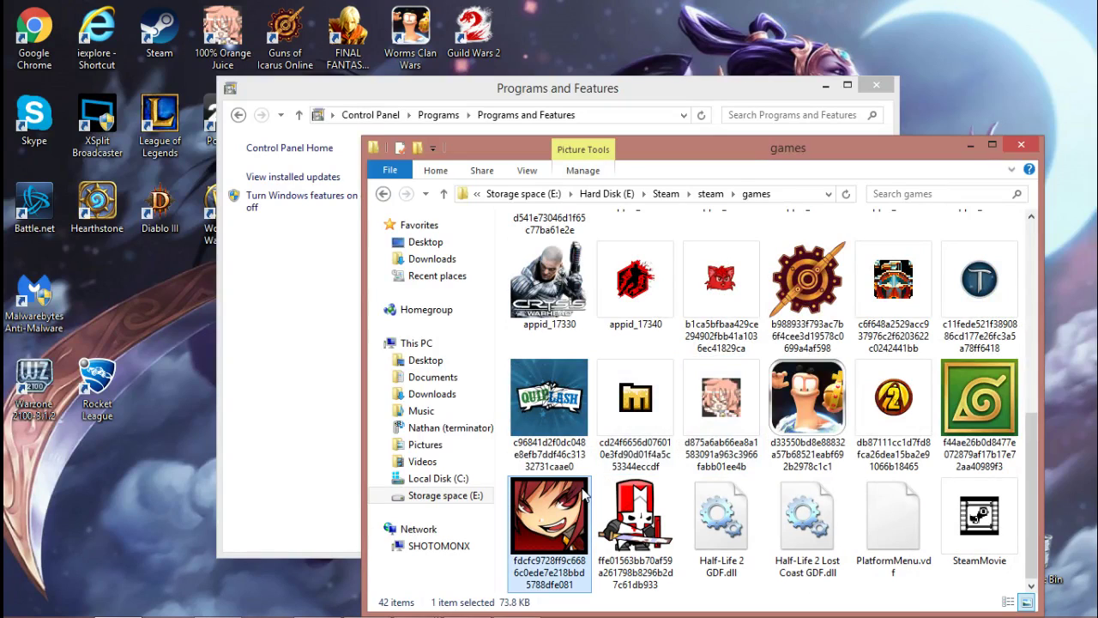
{"action": "right_click", "coordinate": [581, 489]}
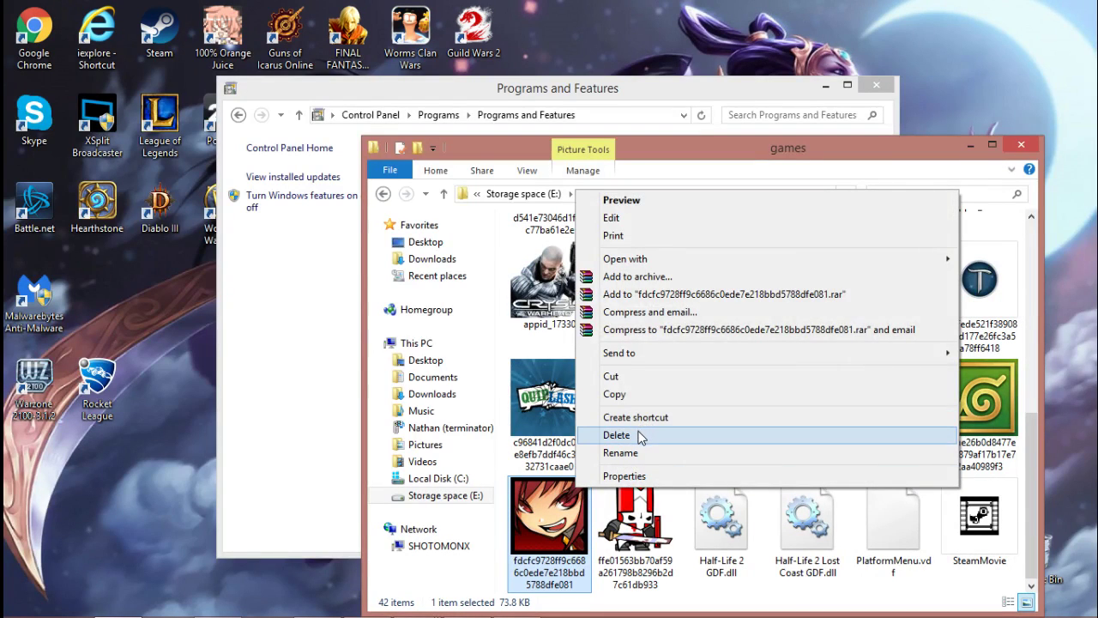
{"action": "left_click", "coordinate": [639, 436]}
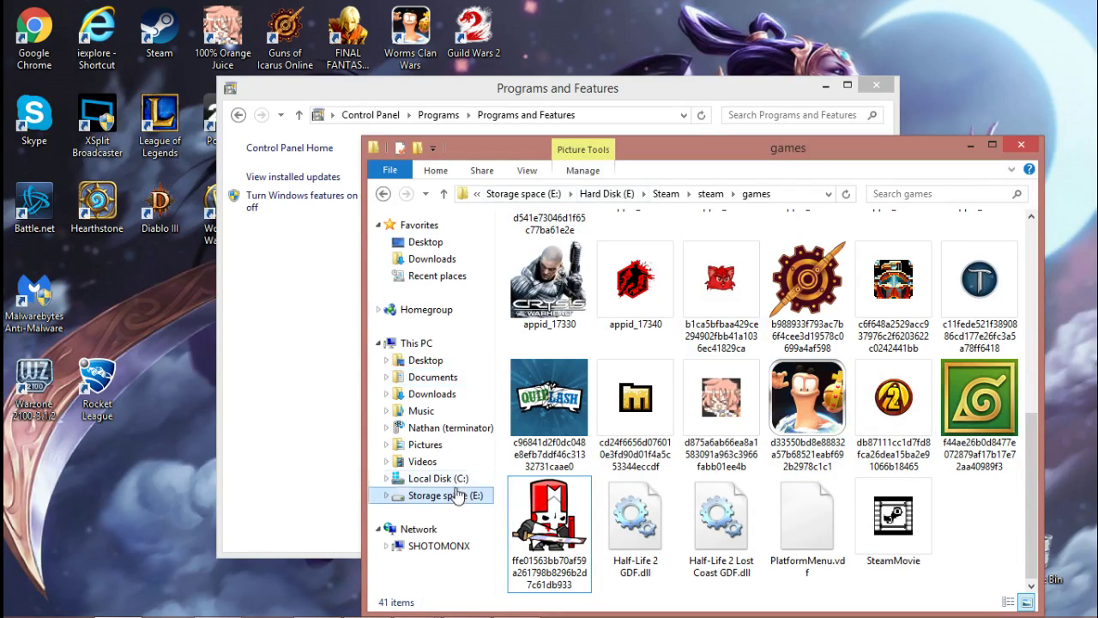
Check Local Disk (C:) Program Files (x86) for an Elsword folder
{"action": "left_click", "coordinate": [427, 480]}
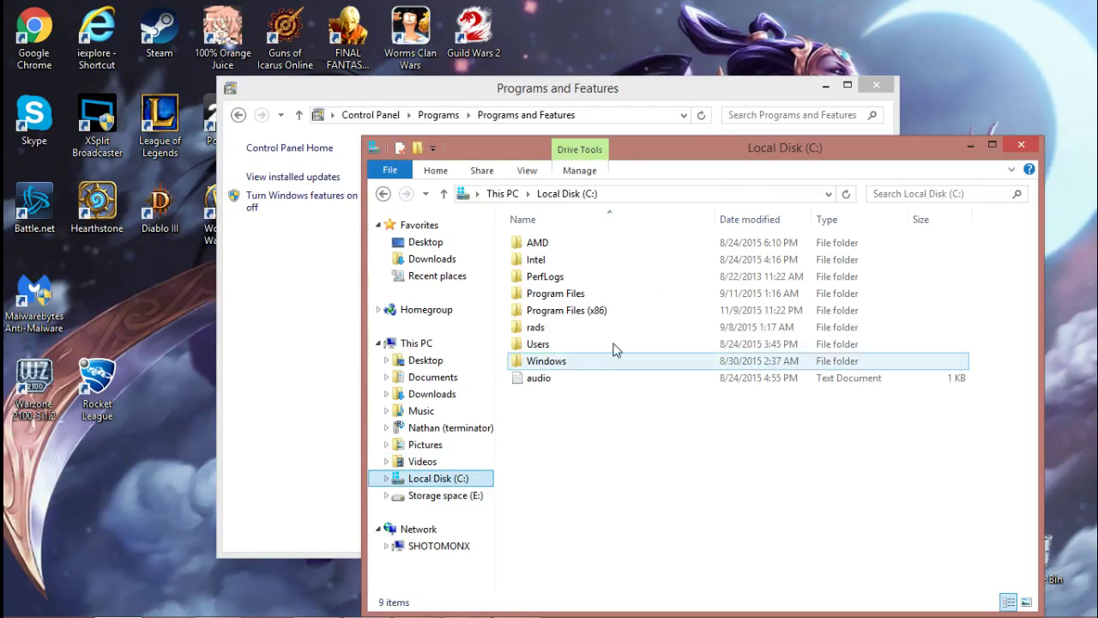
{"action": "double_click", "coordinate": [566, 310]}
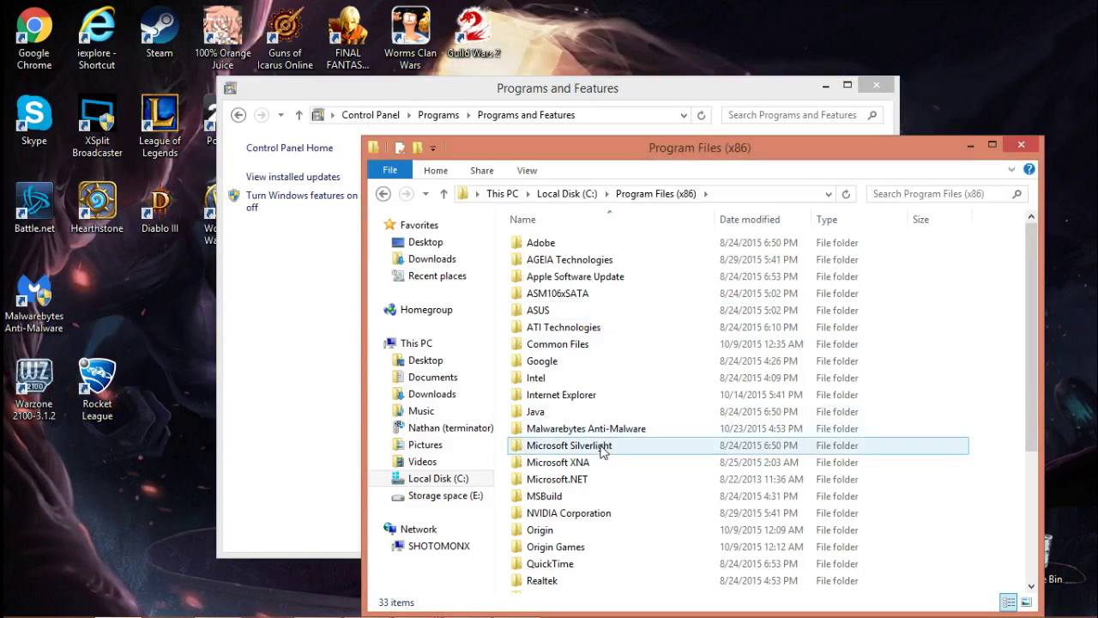
{"action": "scroll", "coordinate": [598, 466], "scroll_direction": "down", "scroll_amount": 2}
{"action": "scroll", "coordinate": [598, 465], "scroll_direction": "down", "scroll_amount": 2}
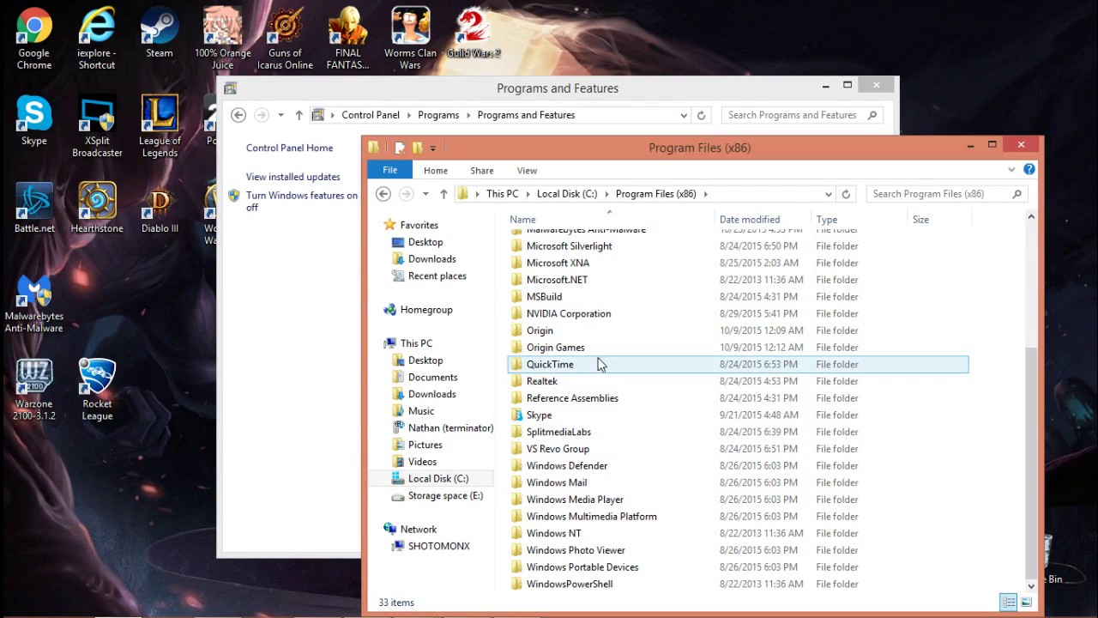
{"action": "scroll", "coordinate": [602, 348], "scroll_direction": "up", "scroll_amount": 1}
{"action": "scroll", "coordinate": [602, 343], "scroll_direction": "up", "scroll_amount": 3}
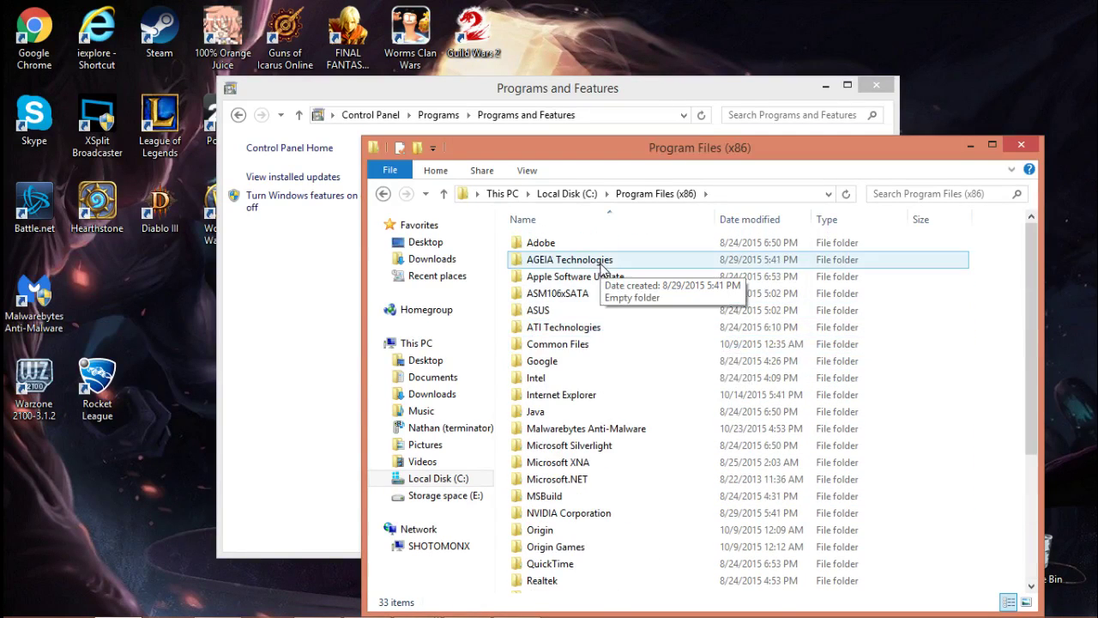
Check Program Files for an Elsword folder, then return to Program Files (x86)
{"action": "left_click", "coordinate": [609, 195]}
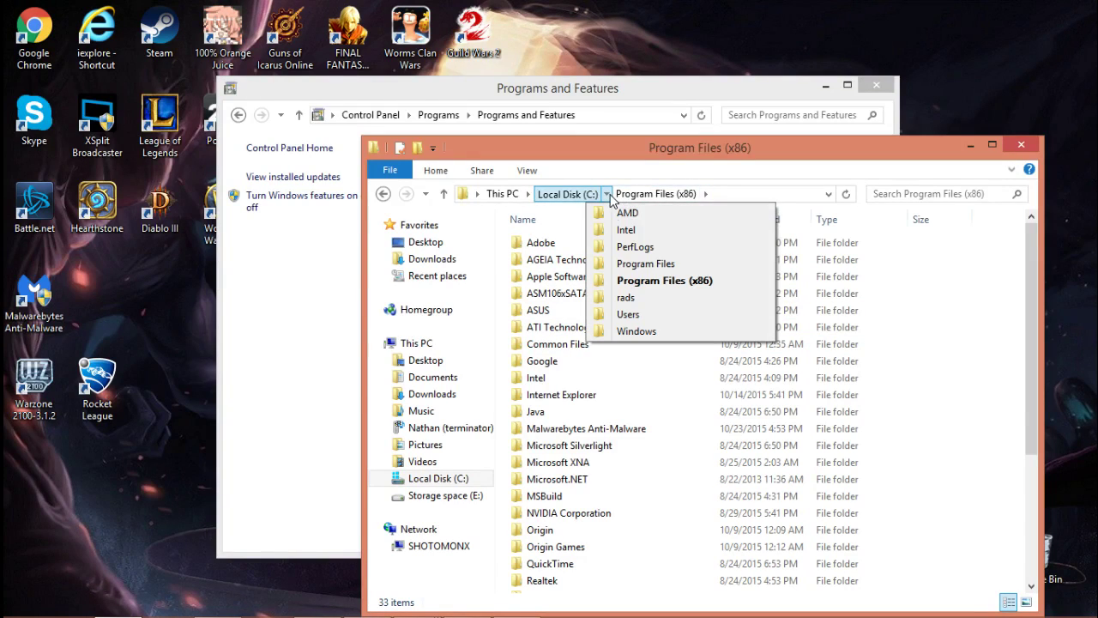
{"action": "left_click", "coordinate": [644, 266]}
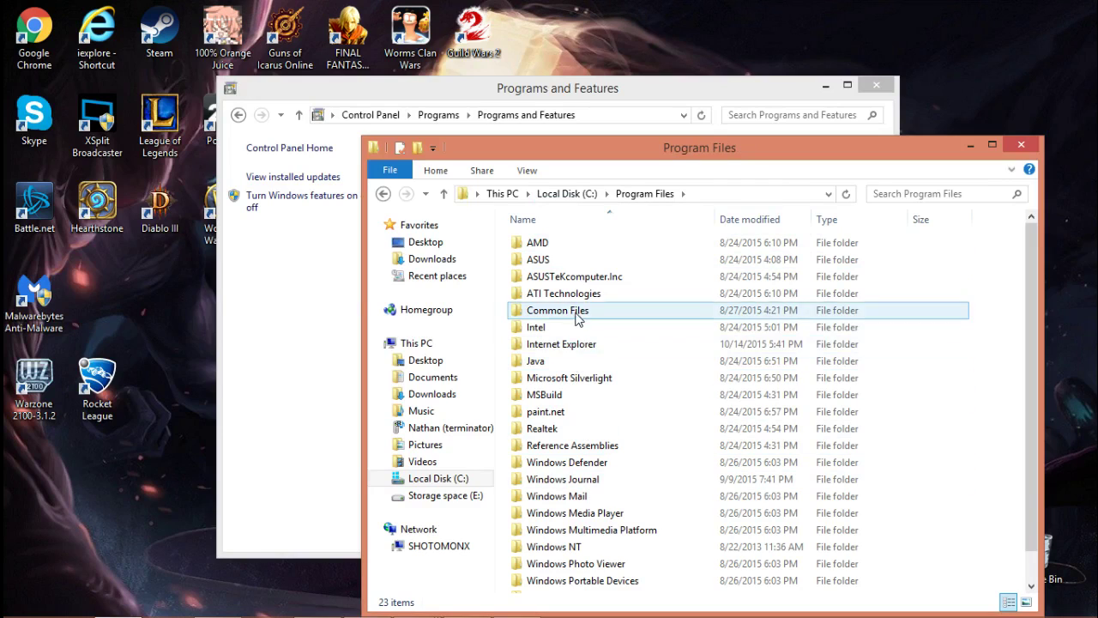
{"action": "left_click", "coordinate": [576, 316]}
{"action": "scroll", "coordinate": [573, 309], "scroll_direction": "down", "scroll_amount": 1}
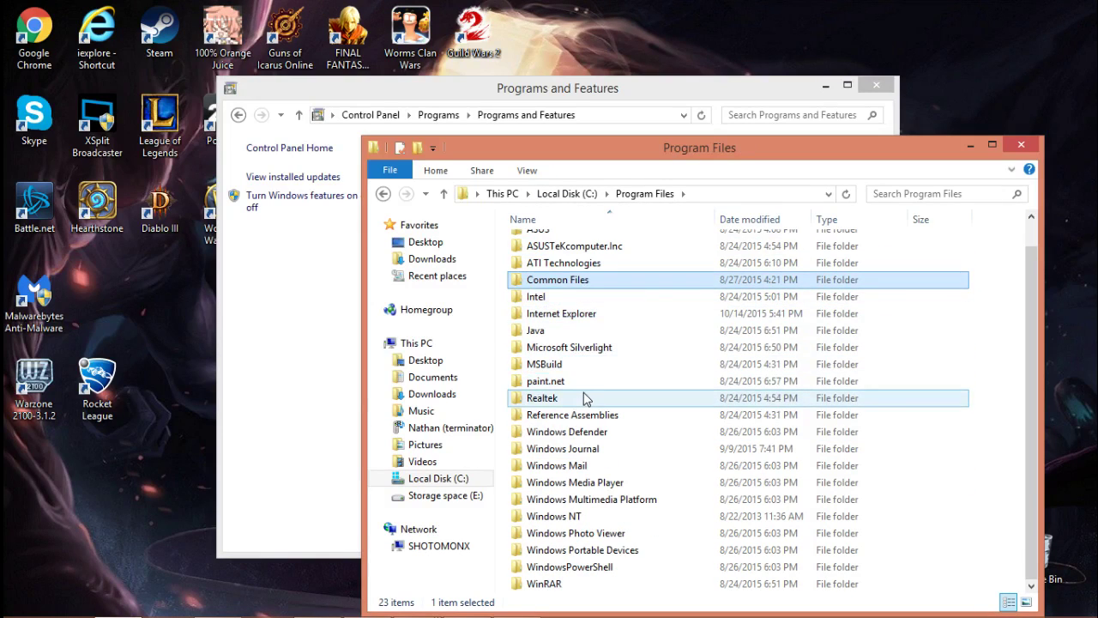
{"action": "scroll", "coordinate": [586, 397], "scroll_direction": "up", "scroll_amount": 1}
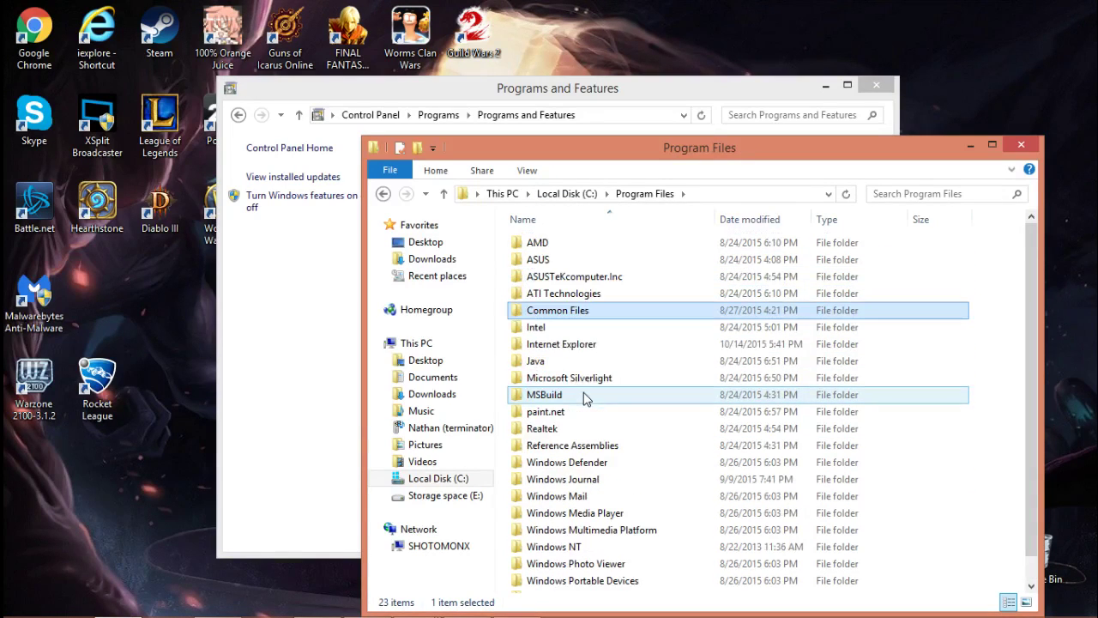
{"action": "left_click", "coordinate": [611, 295]}
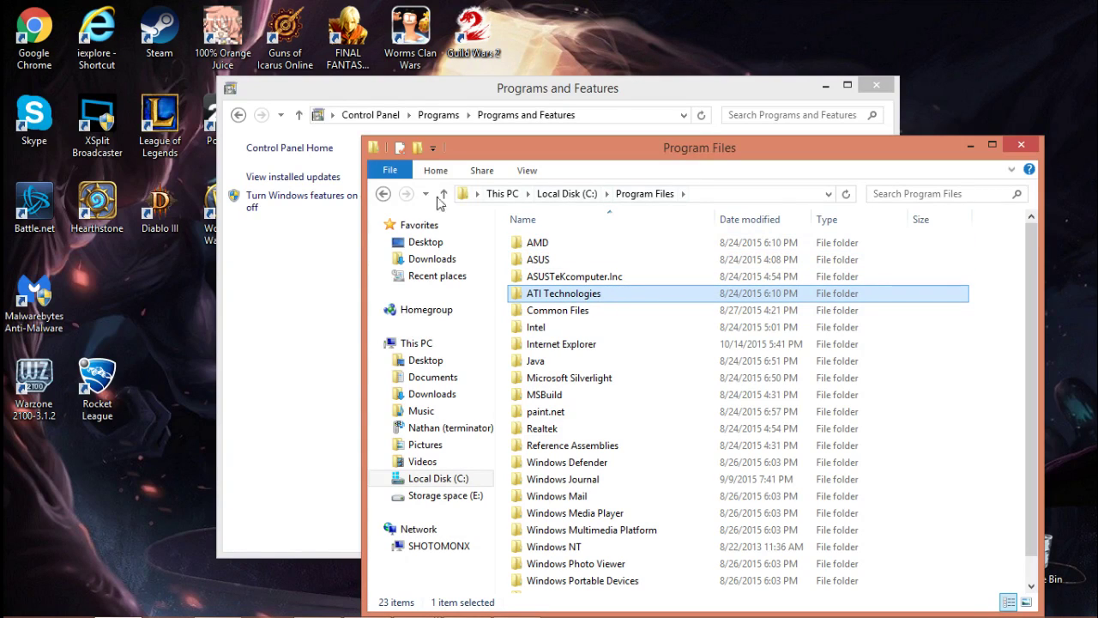
{"action": "left_click", "coordinate": [395, 197]}
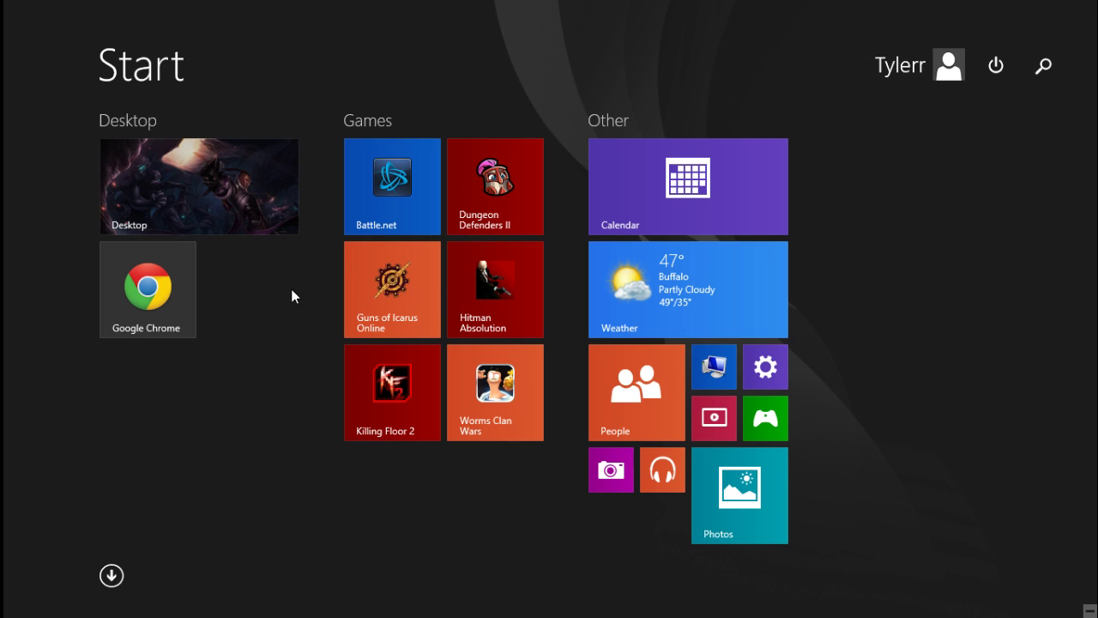
Search the Start screen for 'elswo' and bring up options for Elsword_Downloader (1)
{"action": "type", "text": "elso"}
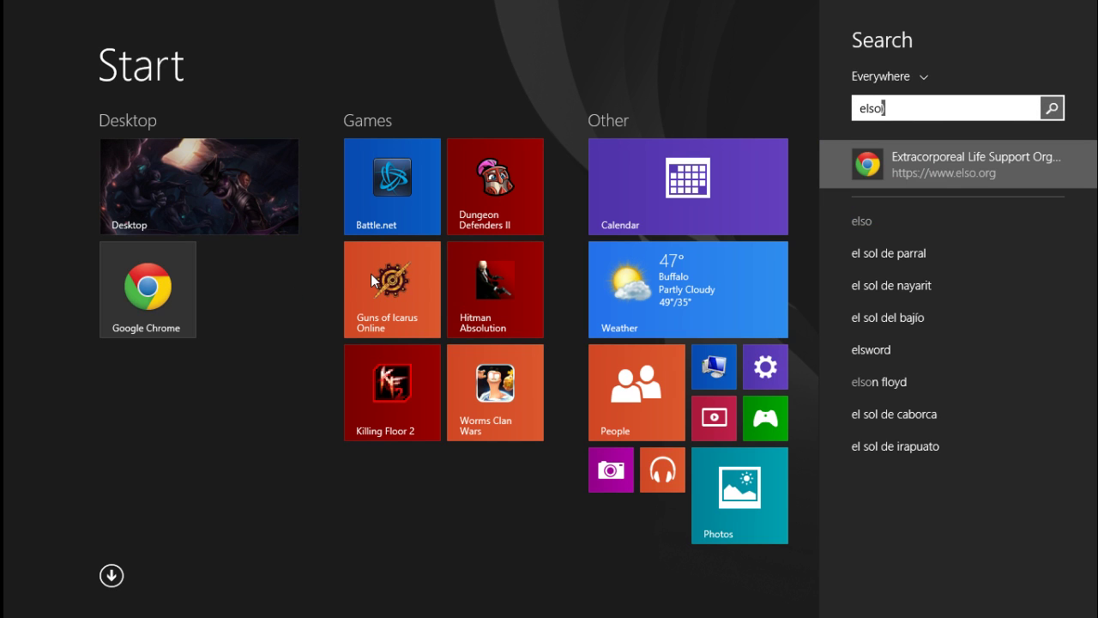
{"action": "key", "text": "BackSpace"}
{"action": "type", "text": "w"}
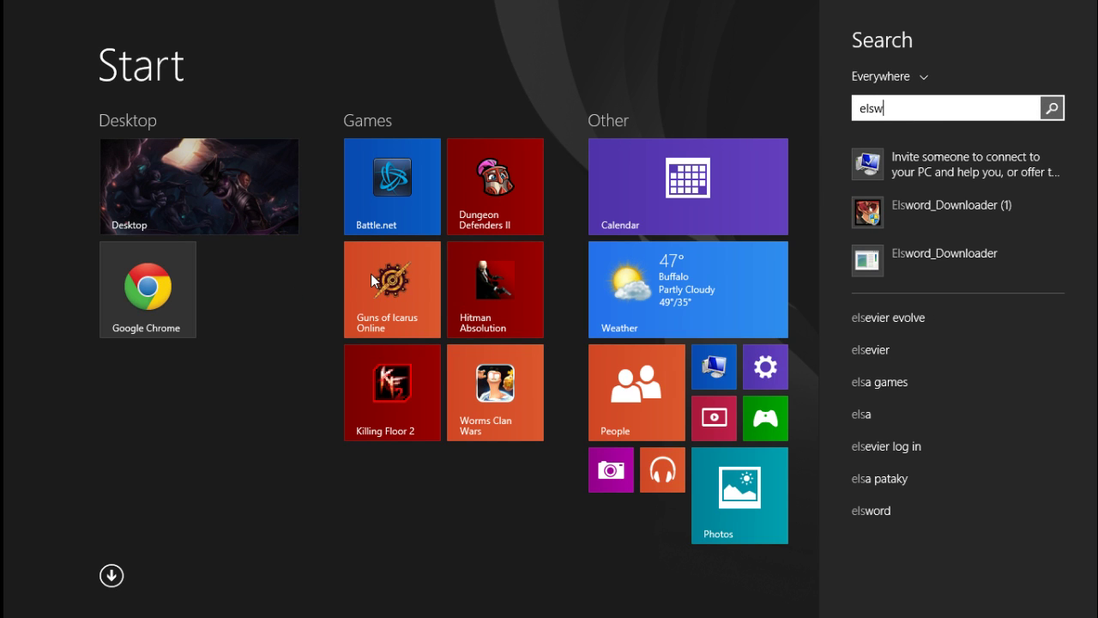
{"action": "type", "text": "o"}
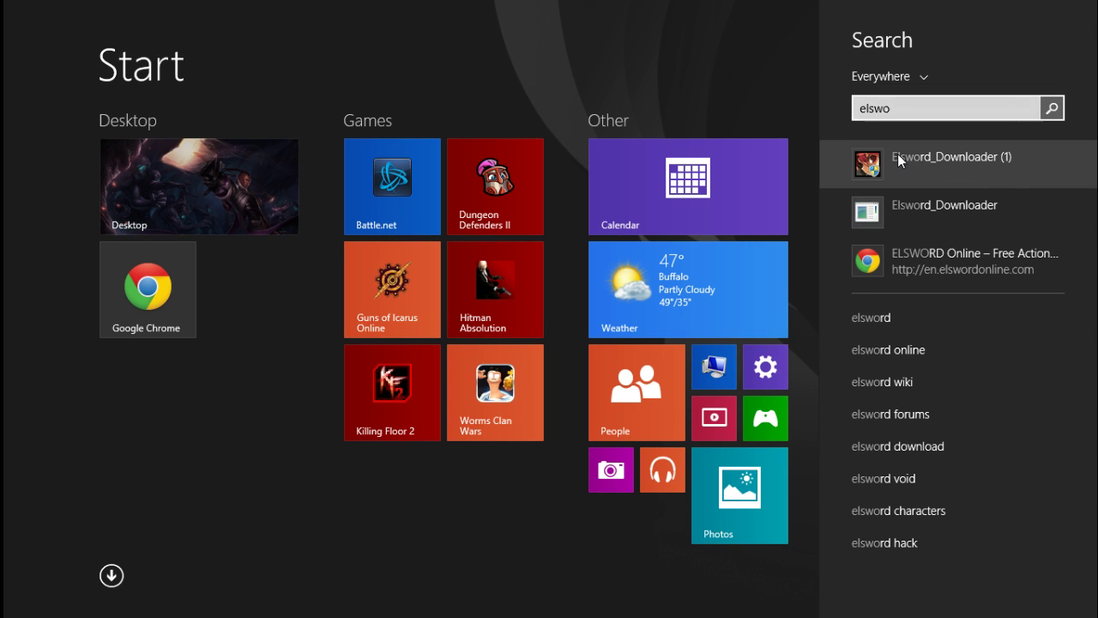
{"action": "right_click", "coordinate": [899, 161]}
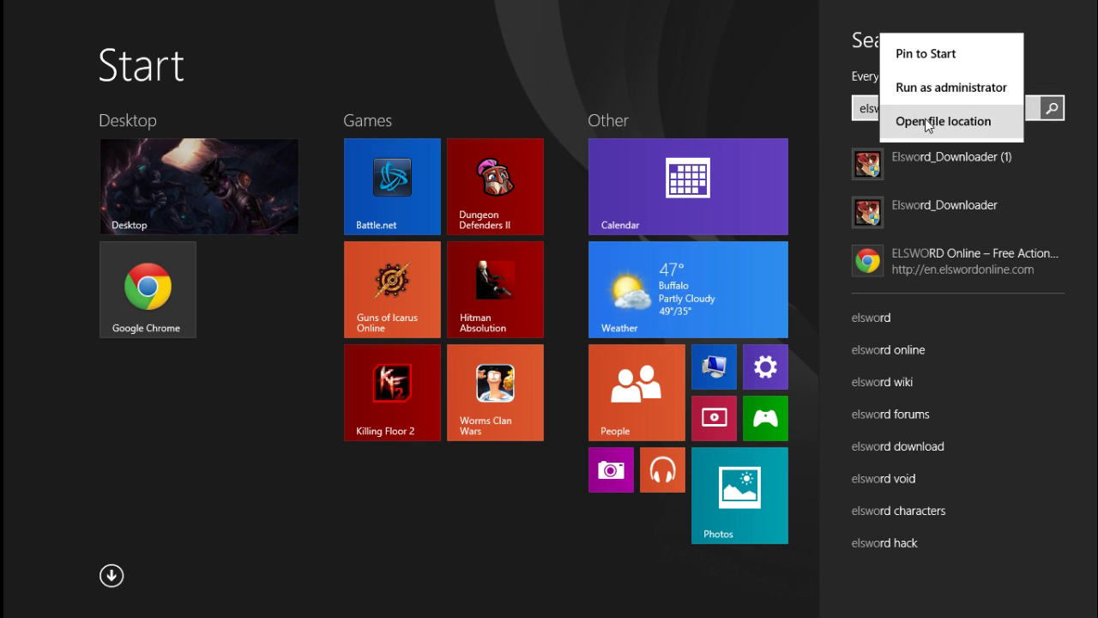
Open the Downloads folder and delete Elsword_Downloader (1)
{"action": "left_click", "coordinate": [927, 122]}
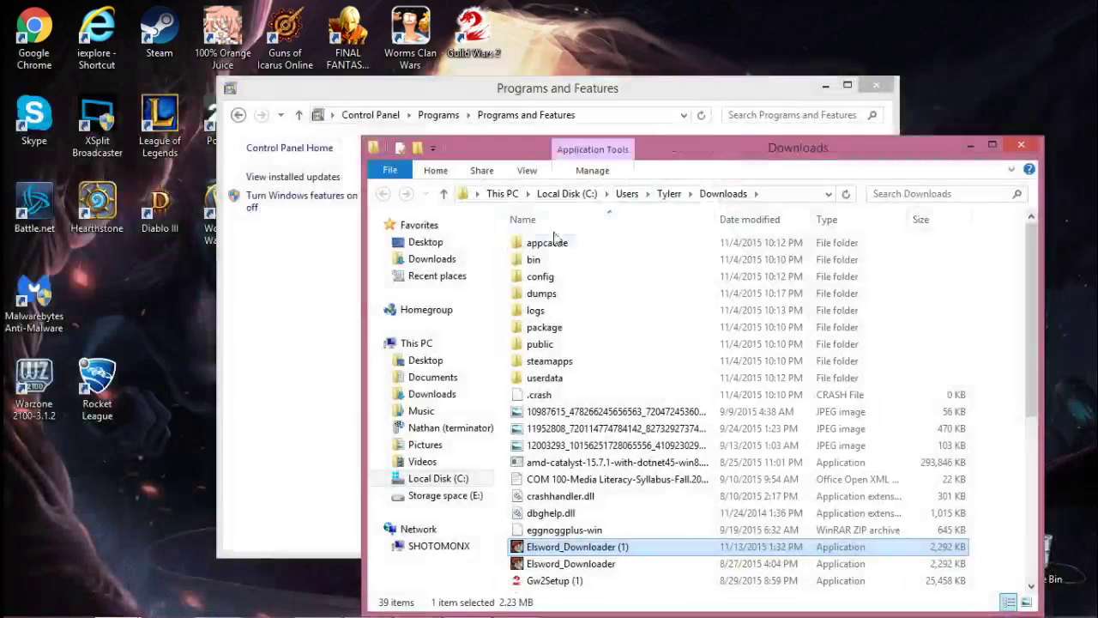
{"action": "right_click", "coordinate": [562, 554]}
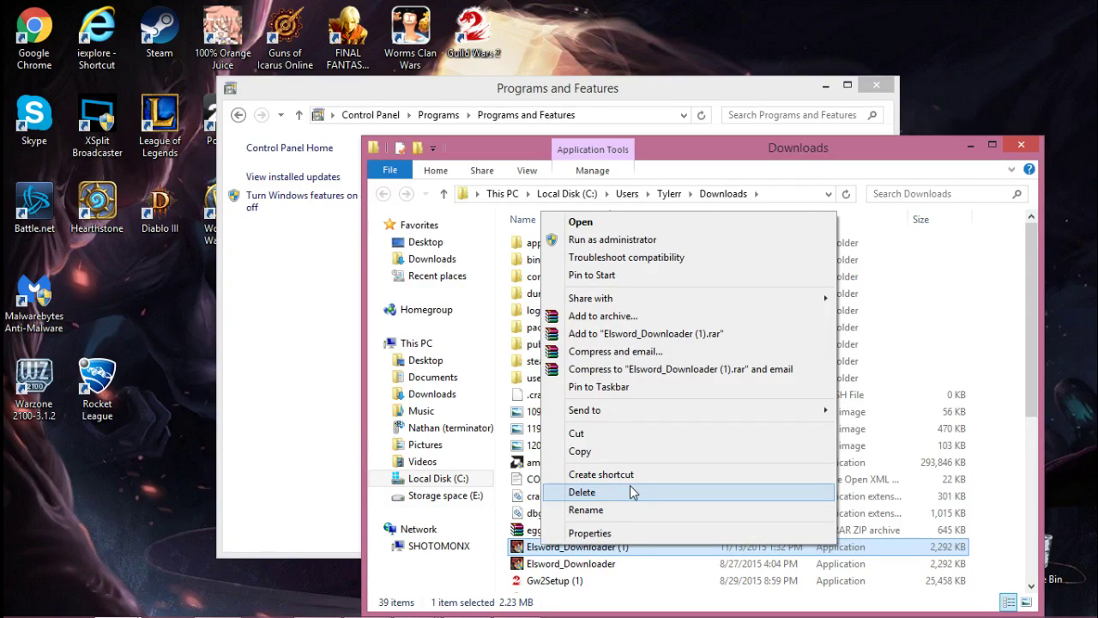
{"action": "left_click", "coordinate": [639, 497]}
Delete the remaining Elsword_Downloader file and check the Downloads list
{"action": "left_click", "coordinate": [591, 546]}
{"action": "right_click", "coordinate": [590, 546]}
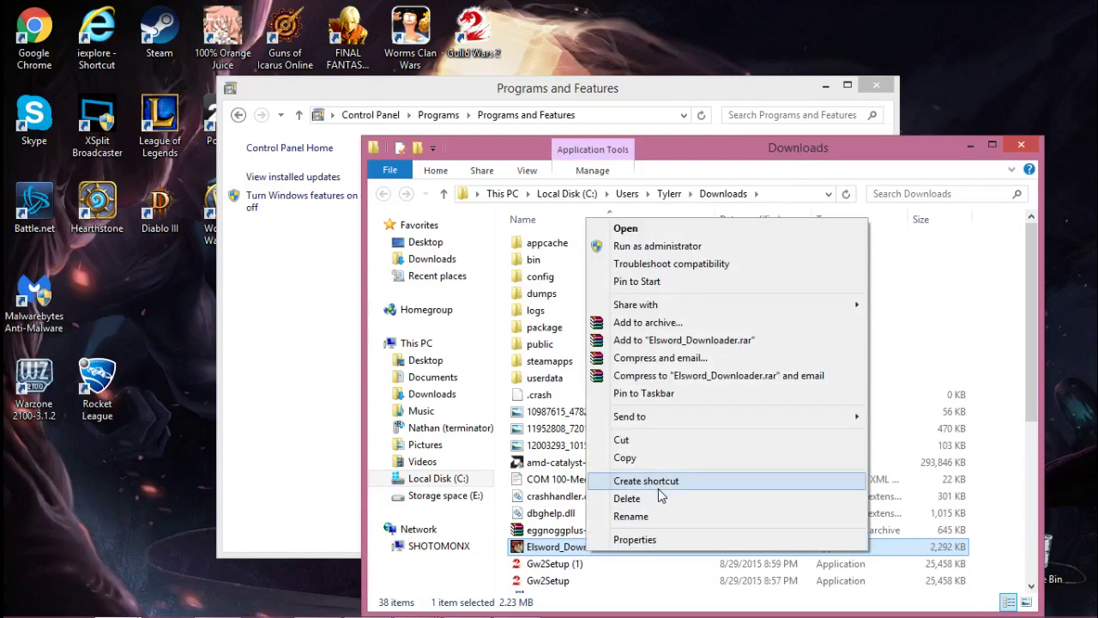
{"action": "left_click", "coordinate": [655, 498]}
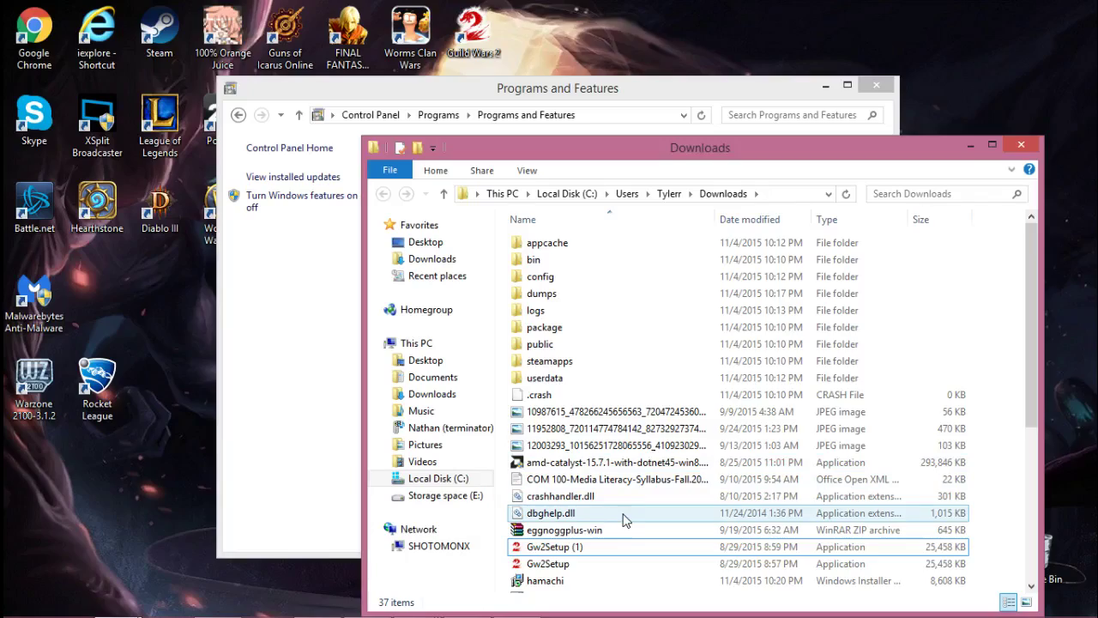
{"action": "scroll", "coordinate": [618, 515], "scroll_direction": "down", "scroll_amount": 3}
{"action": "scroll", "coordinate": [589, 515], "scroll_direction": "down", "scroll_amount": 3}
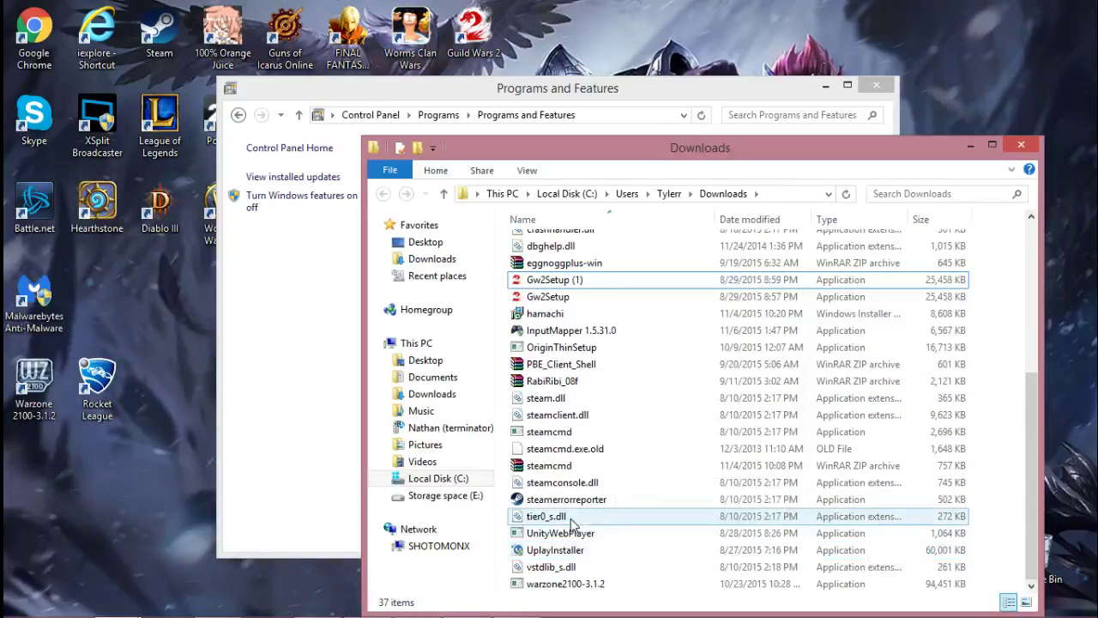
{"action": "scroll", "coordinate": [589, 515], "scroll_direction": "up", "scroll_amount": 1}
{"action": "left_click", "coordinate": [142, 522]}
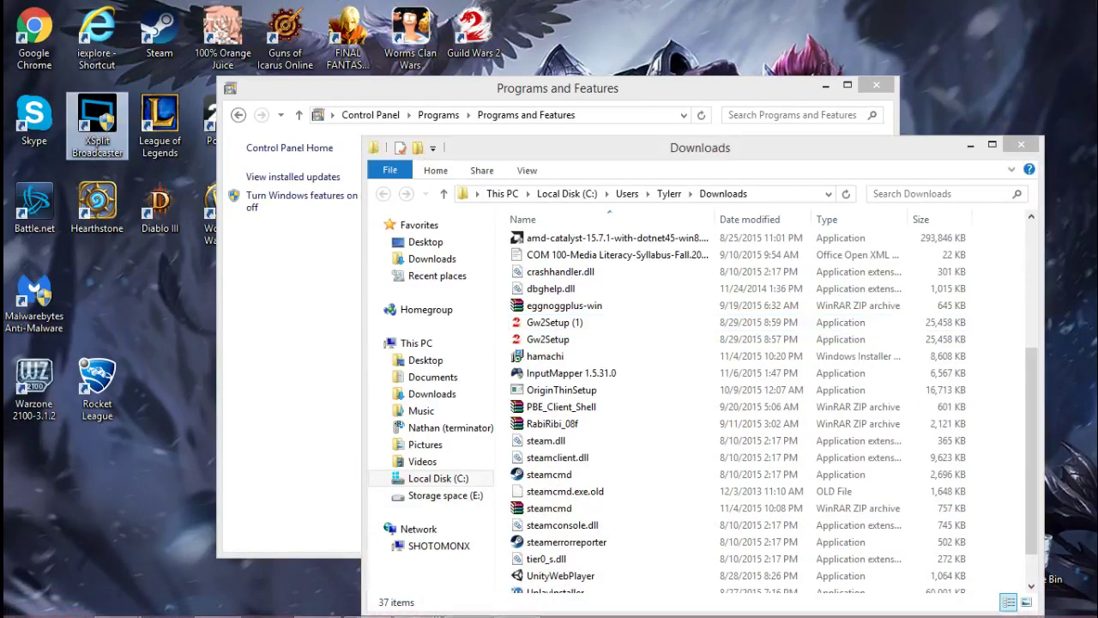
Search the Start screen for 'elsw', review the results, and clear the search box
{"action": "left_click", "coordinate": [18, 600]}
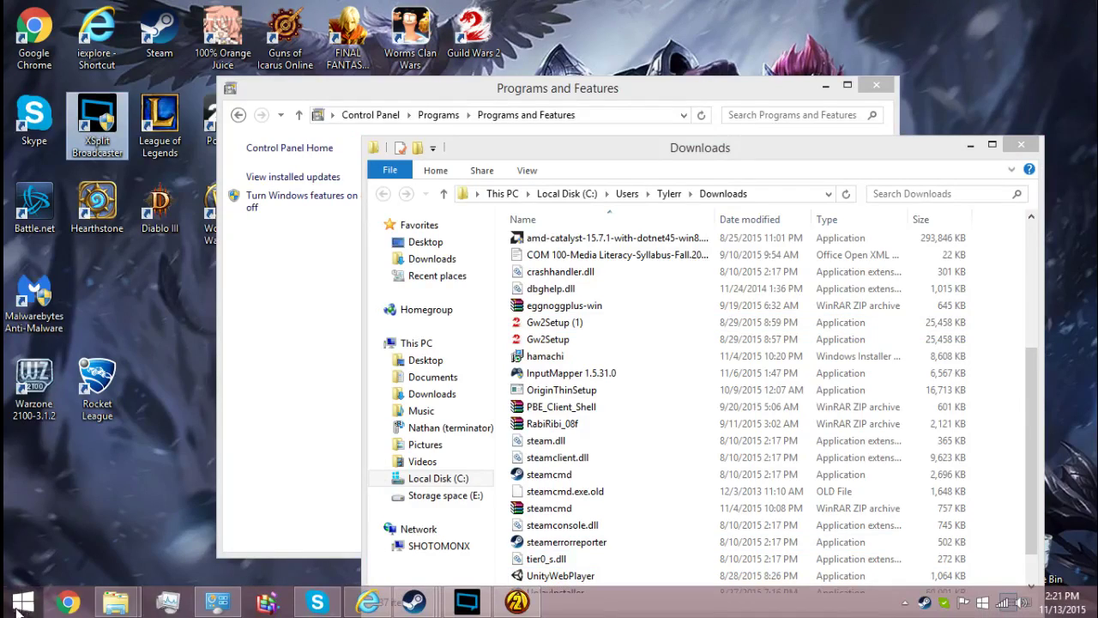
{"action": "type", "text": "elsw"}
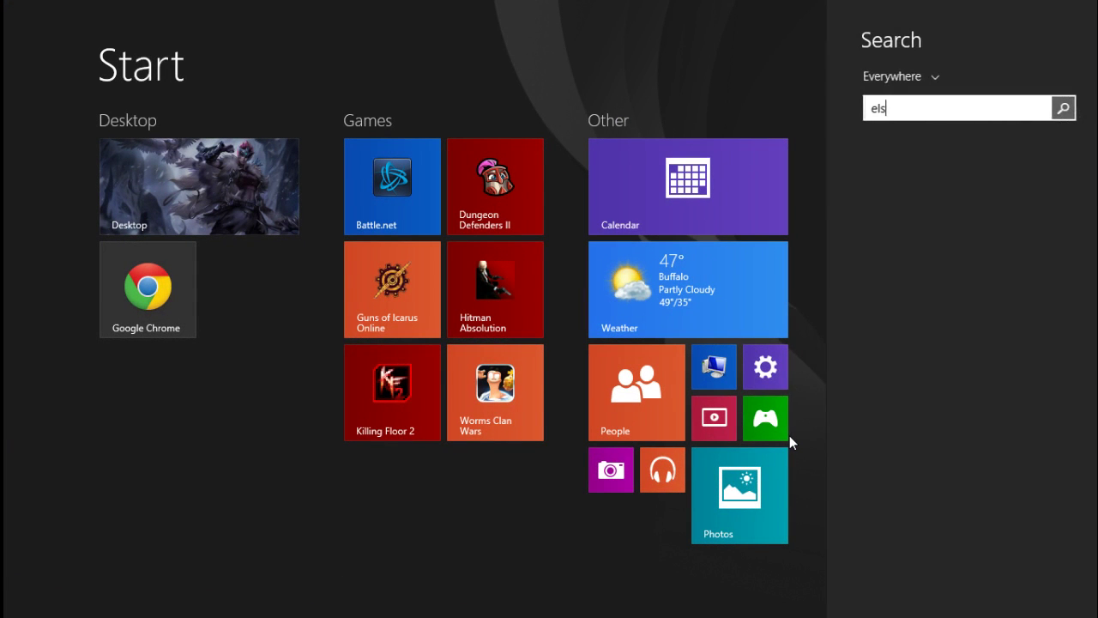
{"action": "key", "text": "Down"}
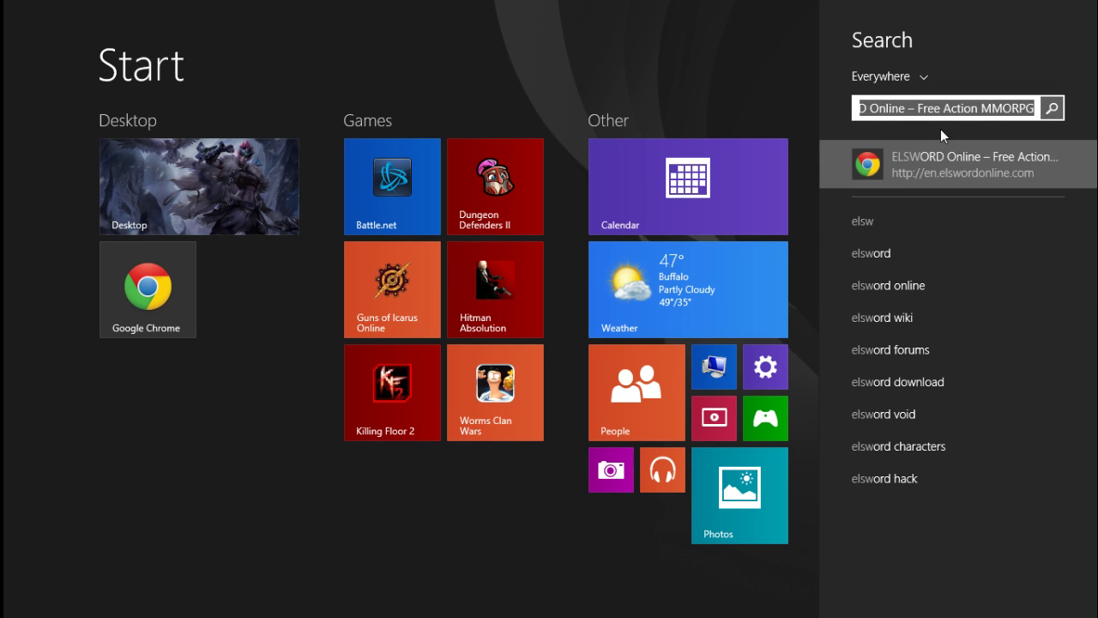
{"action": "key", "text": "Up"}
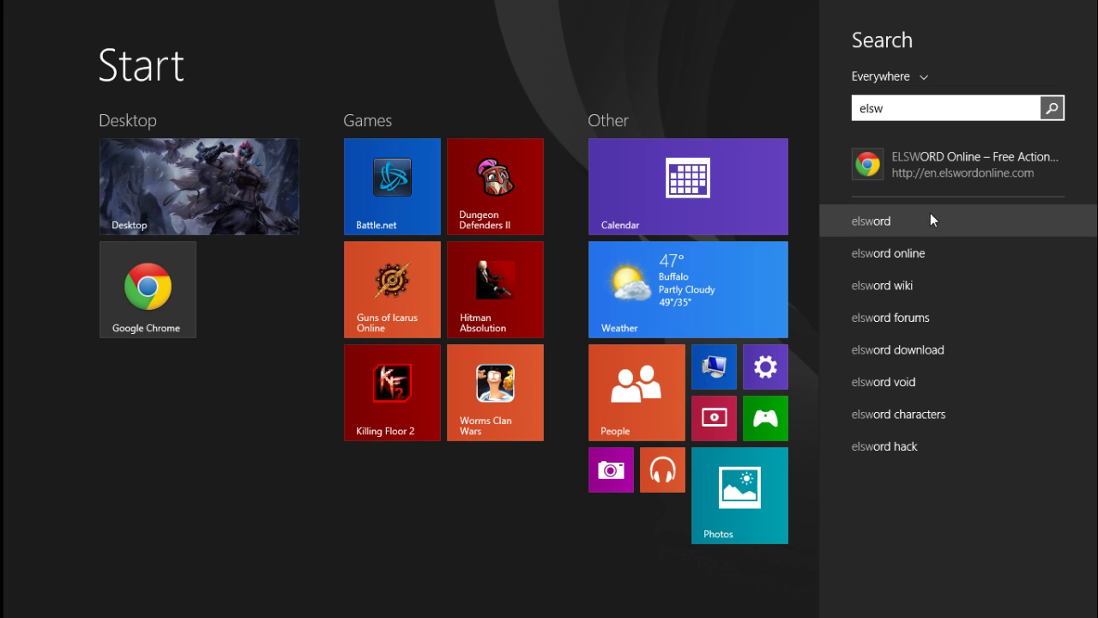
{"action": "double_click", "coordinate": [884, 108]}
{"action": "key", "text": "BackSpace"}
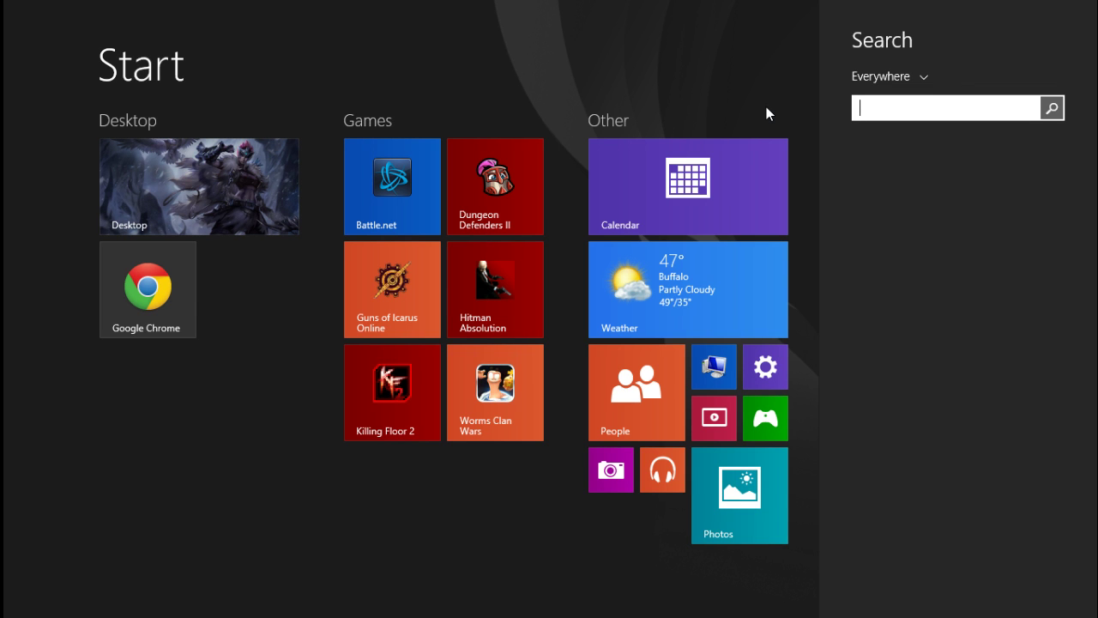
Scan the full Apps by name list for any Elsword entry, then return to the desktop
{"action": "left_click", "coordinate": [196, 569]}
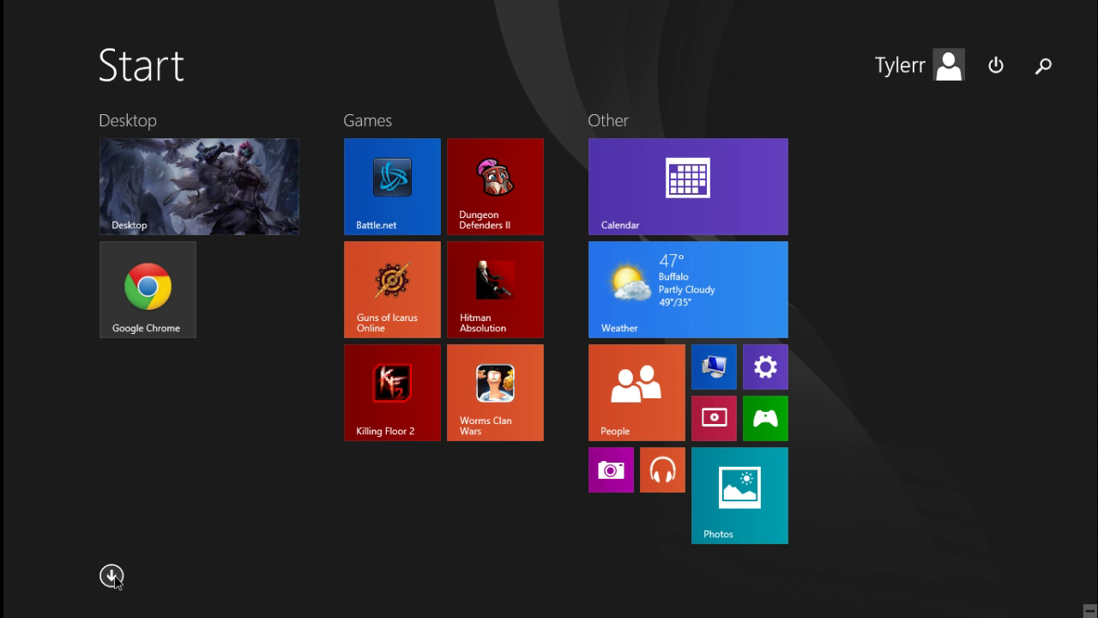
{"action": "left_click", "coordinate": [111, 576]}
{"action": "scroll", "coordinate": [369, 467], "scroll_direction": "down", "scroll_amount": 5}
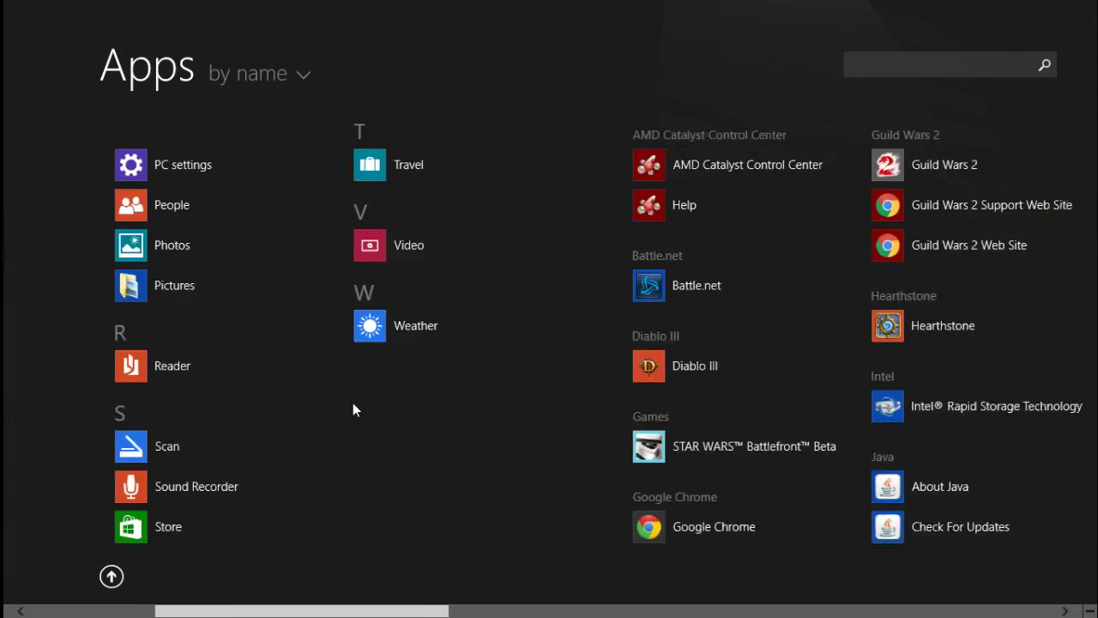
{"action": "scroll", "coordinate": [353, 402], "scroll_direction": "up", "scroll_amount": 5}
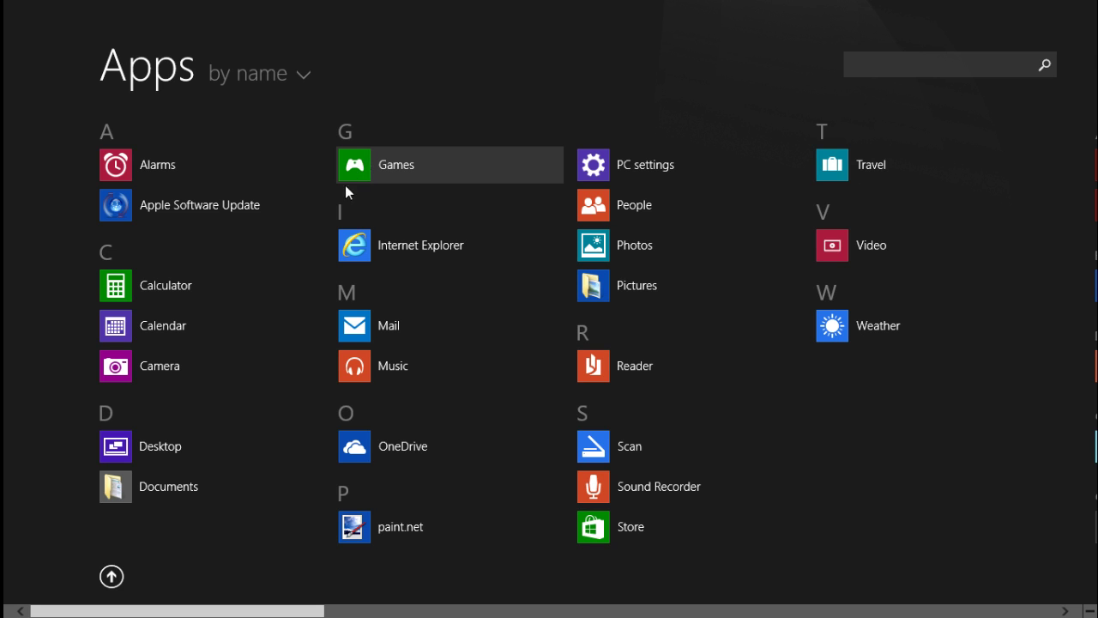
{"action": "scroll", "coordinate": [399, 253], "scroll_direction": "down", "scroll_amount": 2}
{"action": "scroll", "coordinate": [286, 281], "scroll_direction": "up", "scroll_amount": 2}
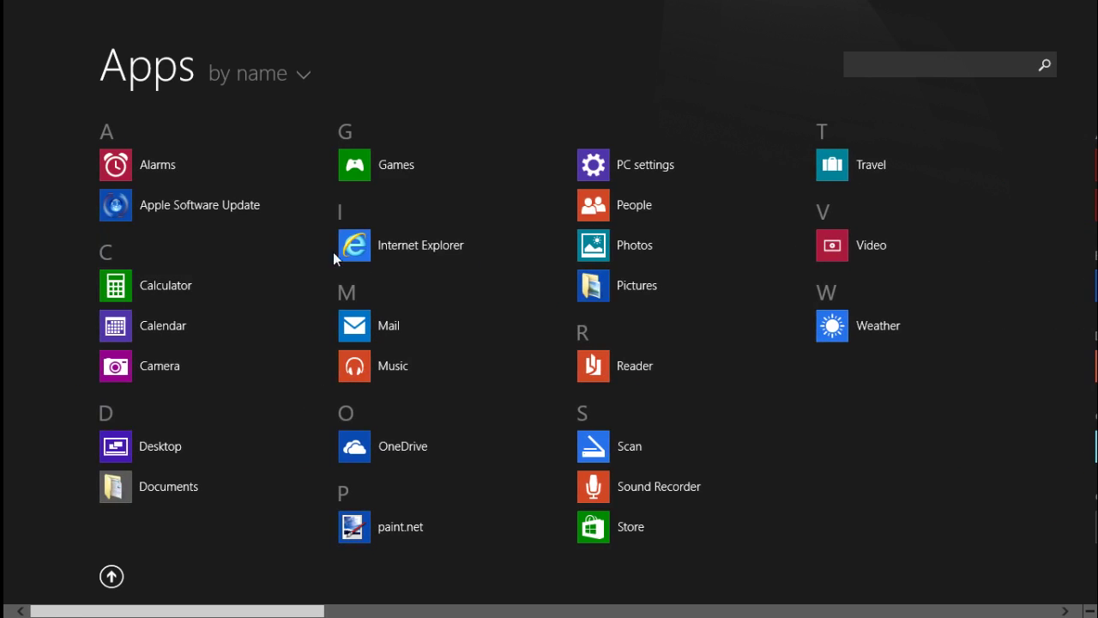
{"action": "scroll", "coordinate": [350, 272], "scroll_direction": "down", "scroll_amount": 2}
{"action": "scroll", "coordinate": [326, 281], "scroll_direction": "up", "scroll_amount": 1}
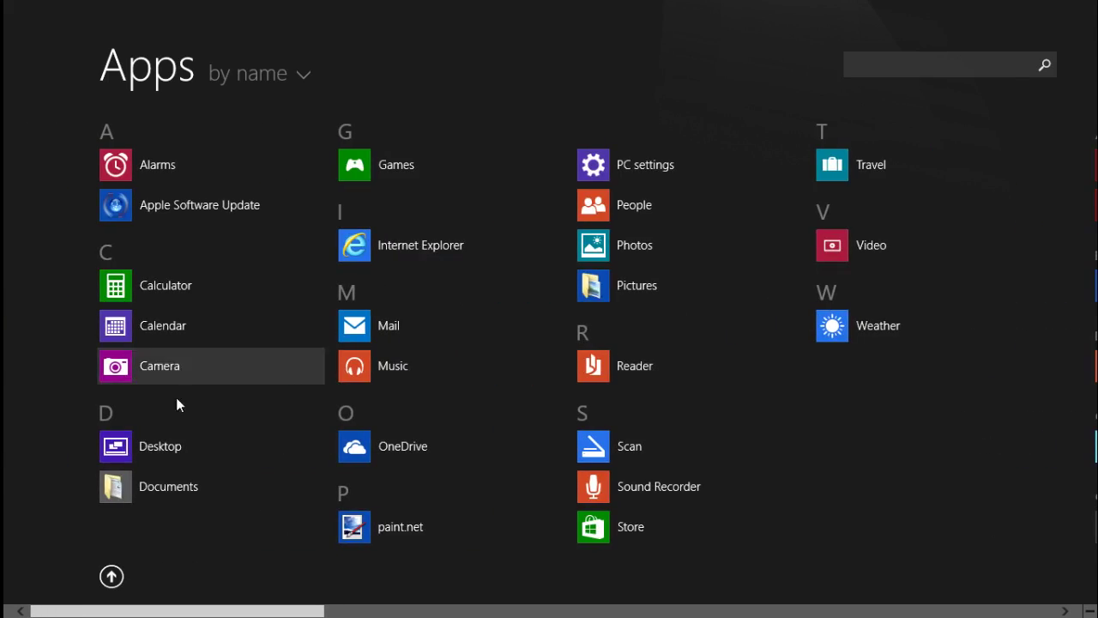
{"action": "key", "text": "super"}
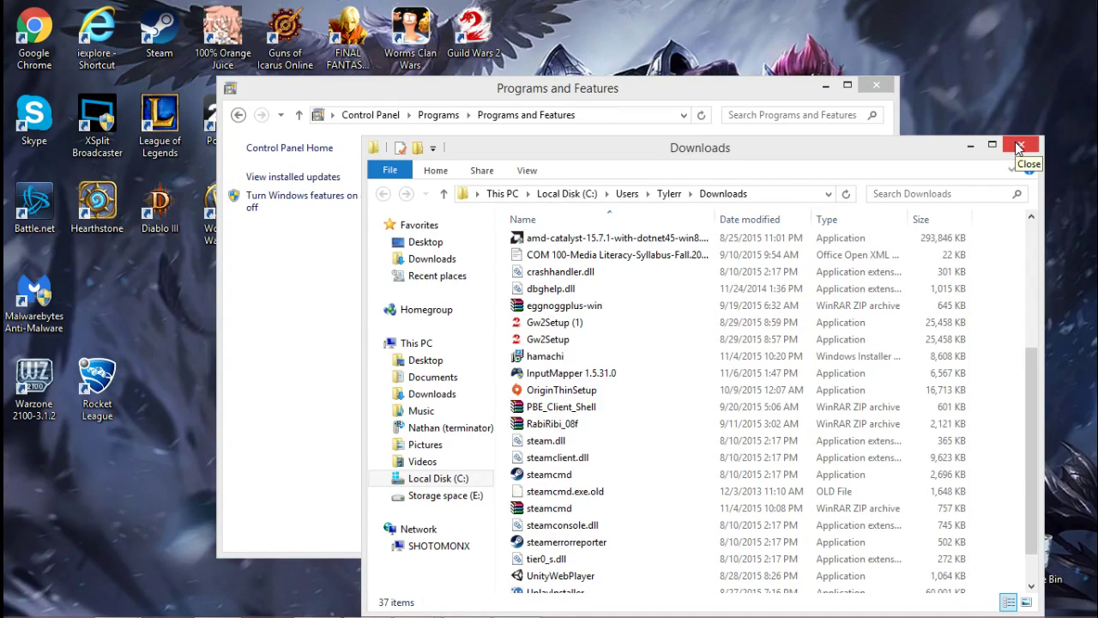
Close the Downloads window, confirm Steam's library has no Elsword entry, then minimize Steam
{"action": "left_click", "coordinate": [1018, 148]}
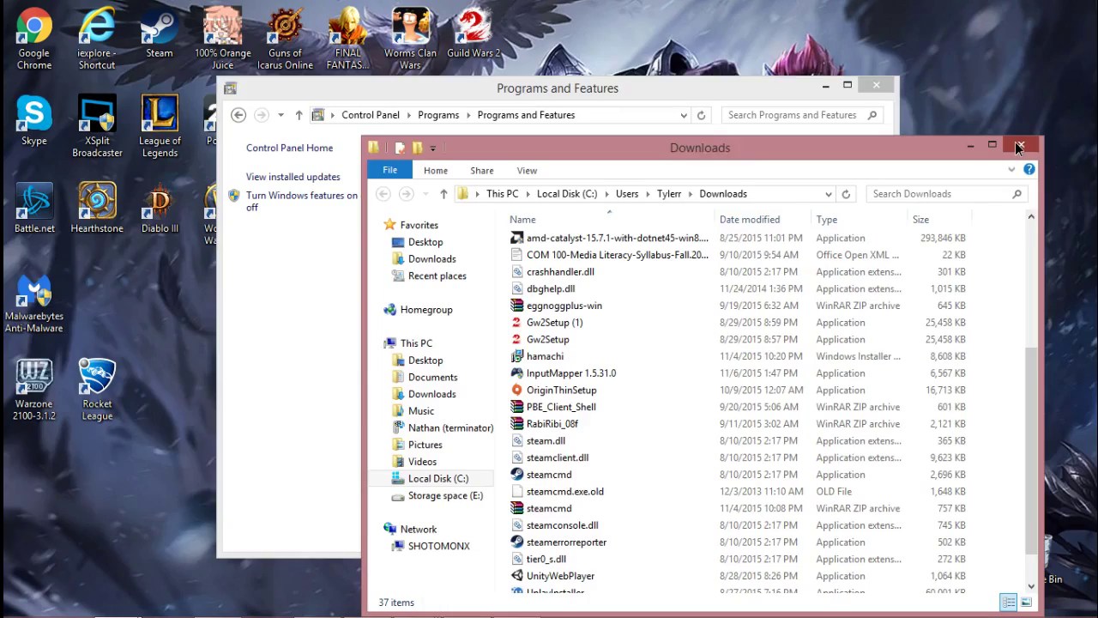
{"action": "mouse_move", "coordinate": [357, 611]}
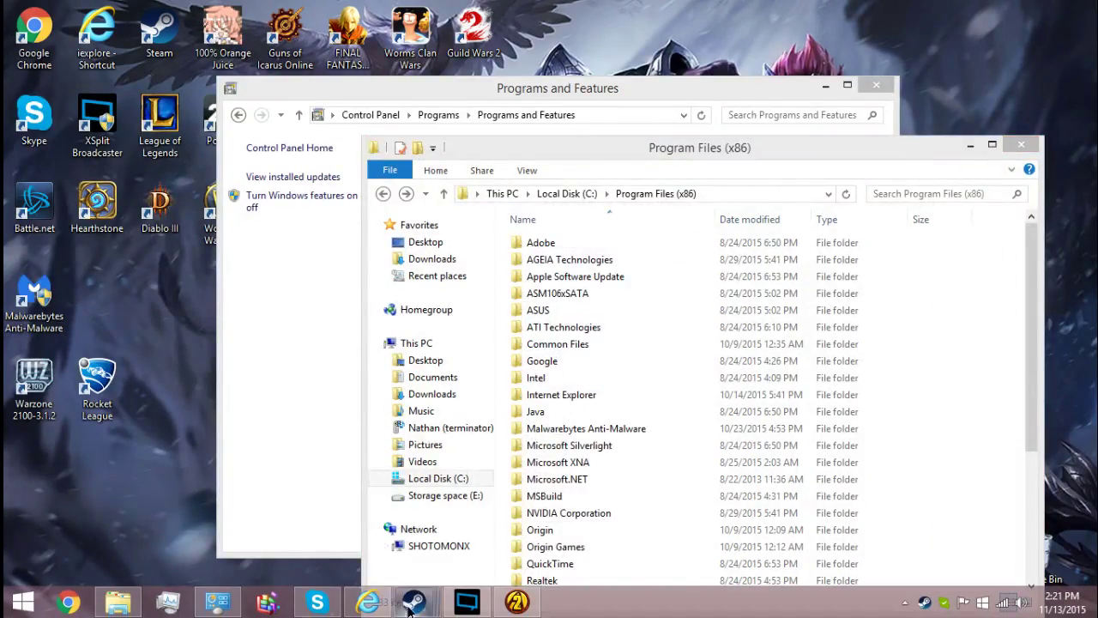
{"action": "mouse_move", "coordinate": [408, 608]}
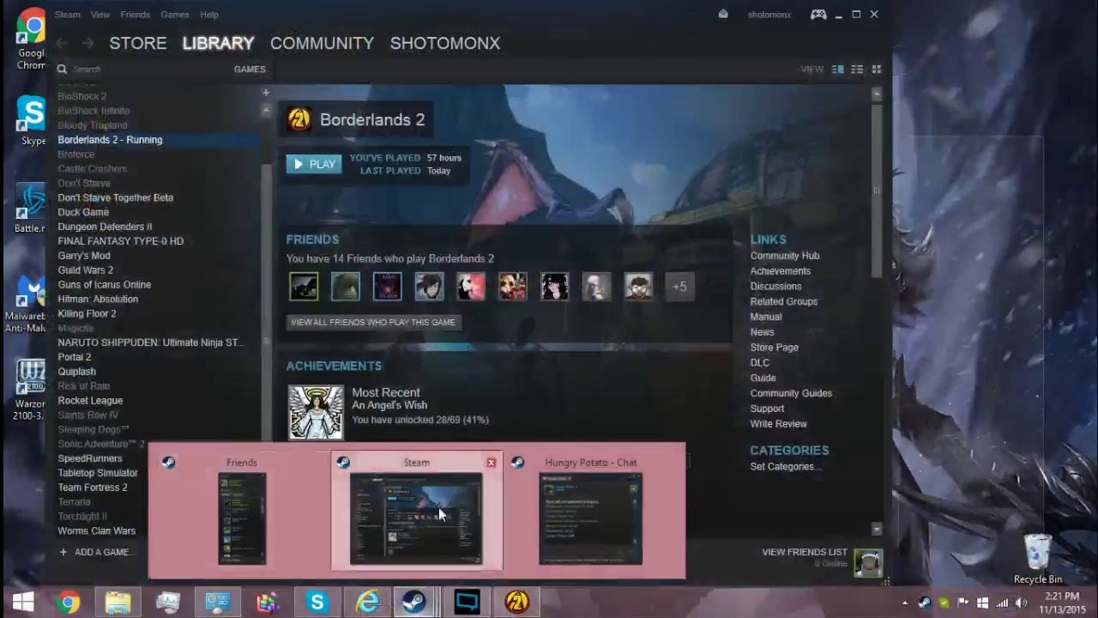
{"action": "left_click", "coordinate": [438, 513]}
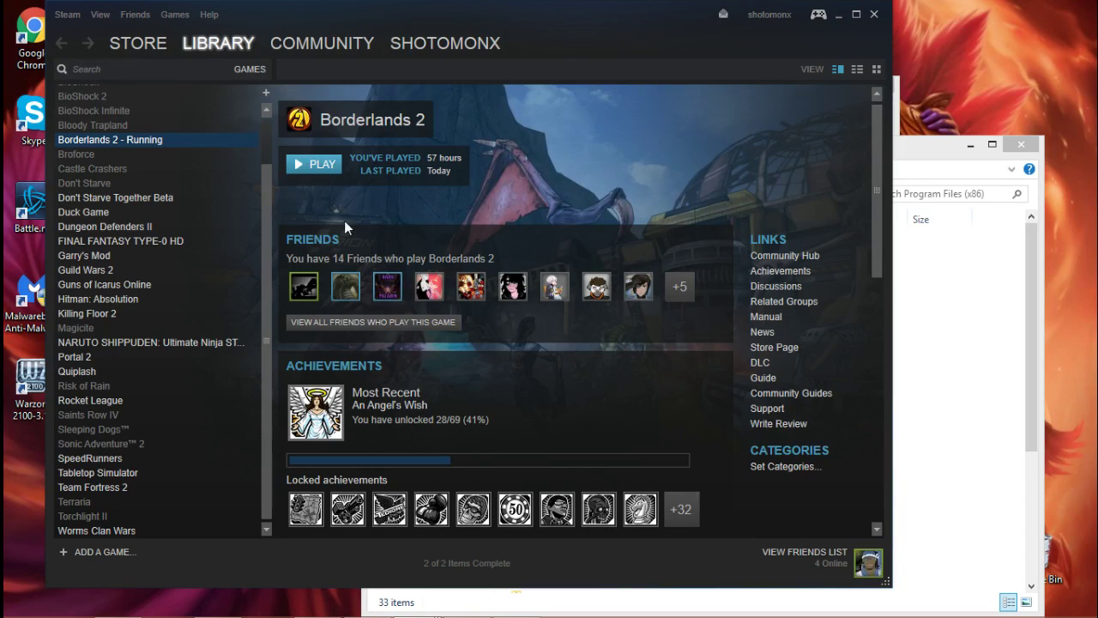
{"action": "left_click", "coordinate": [837, 14]}
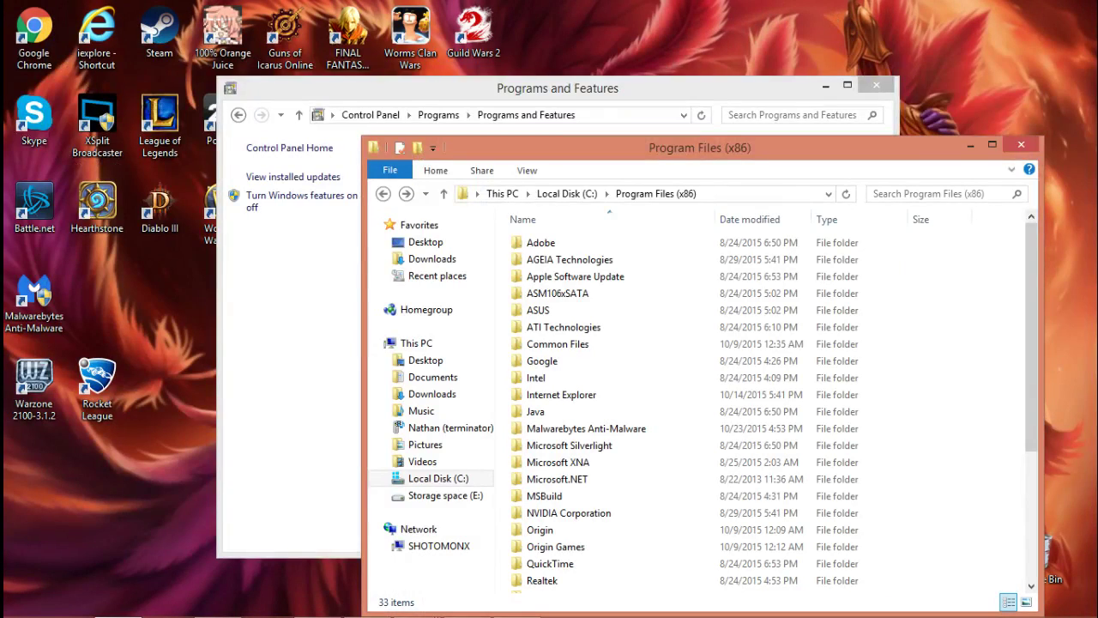